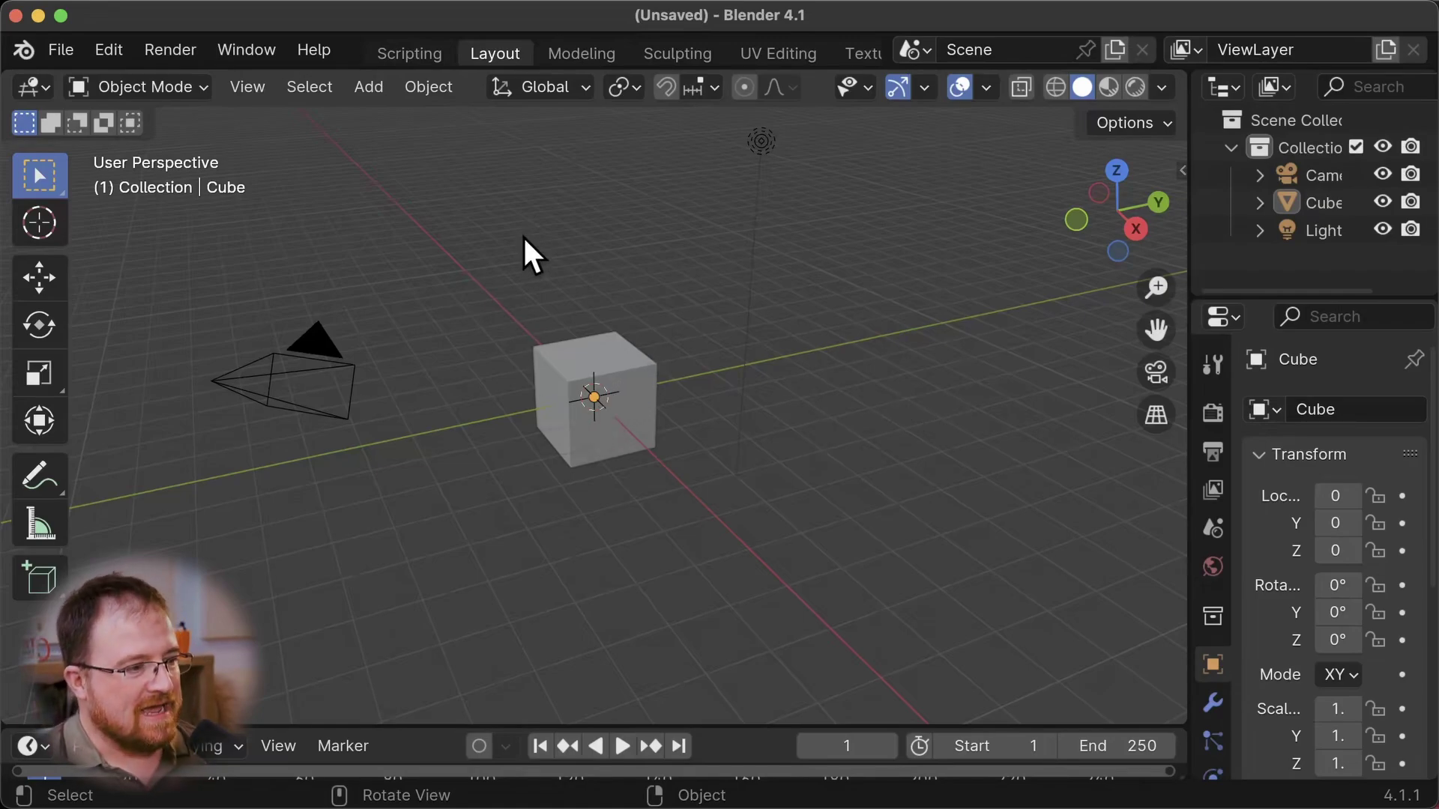
Draw annotation axis lines through the cube: diagonal, horizontal and vertical
{"action": "key", "text": "d"}
{"action": "left_click_drag", "start_coordinate": [504, 302], "coordinate": [658, 461]}
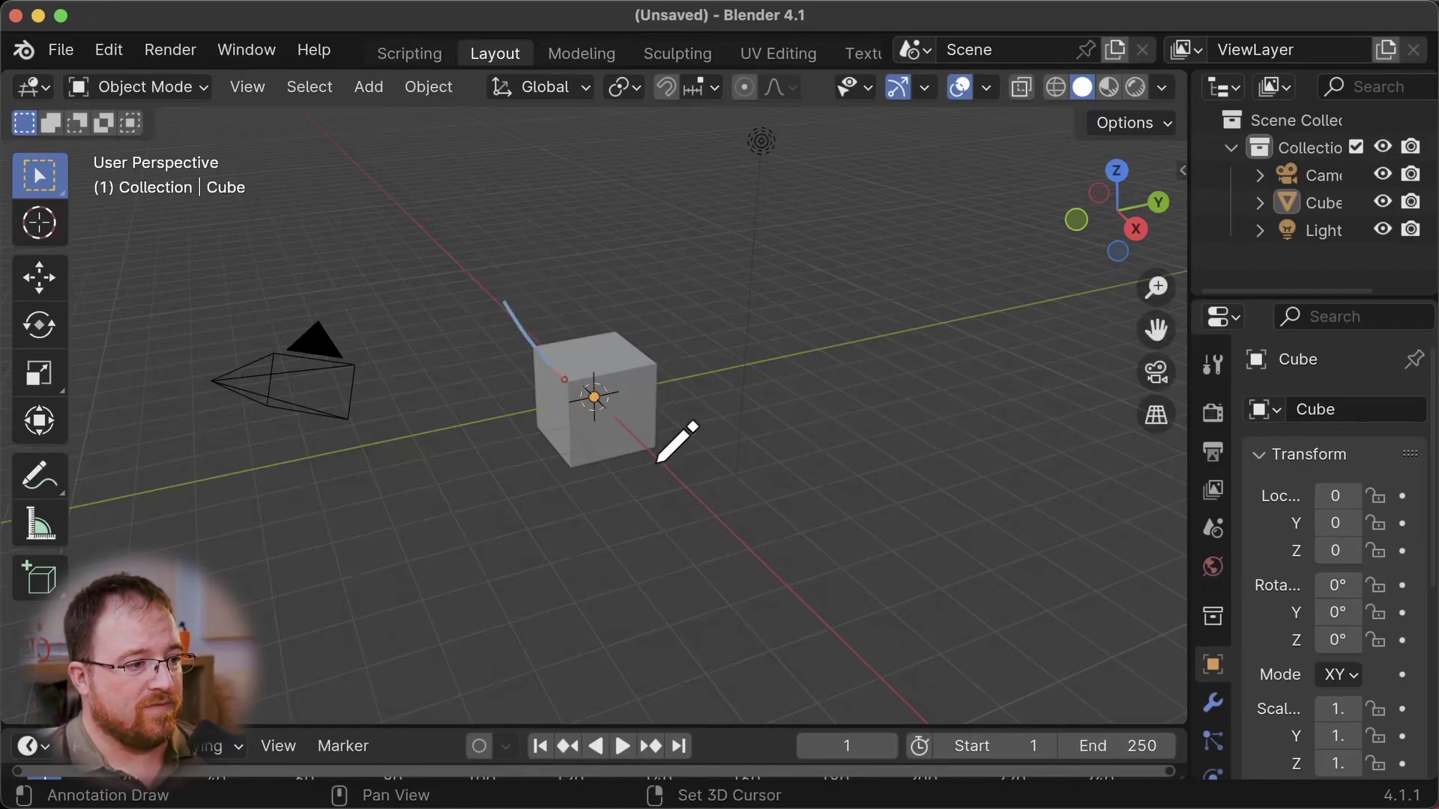
{"action": "left_click_drag", "start_coordinate": [742, 522], "coordinate": [725, 517]}
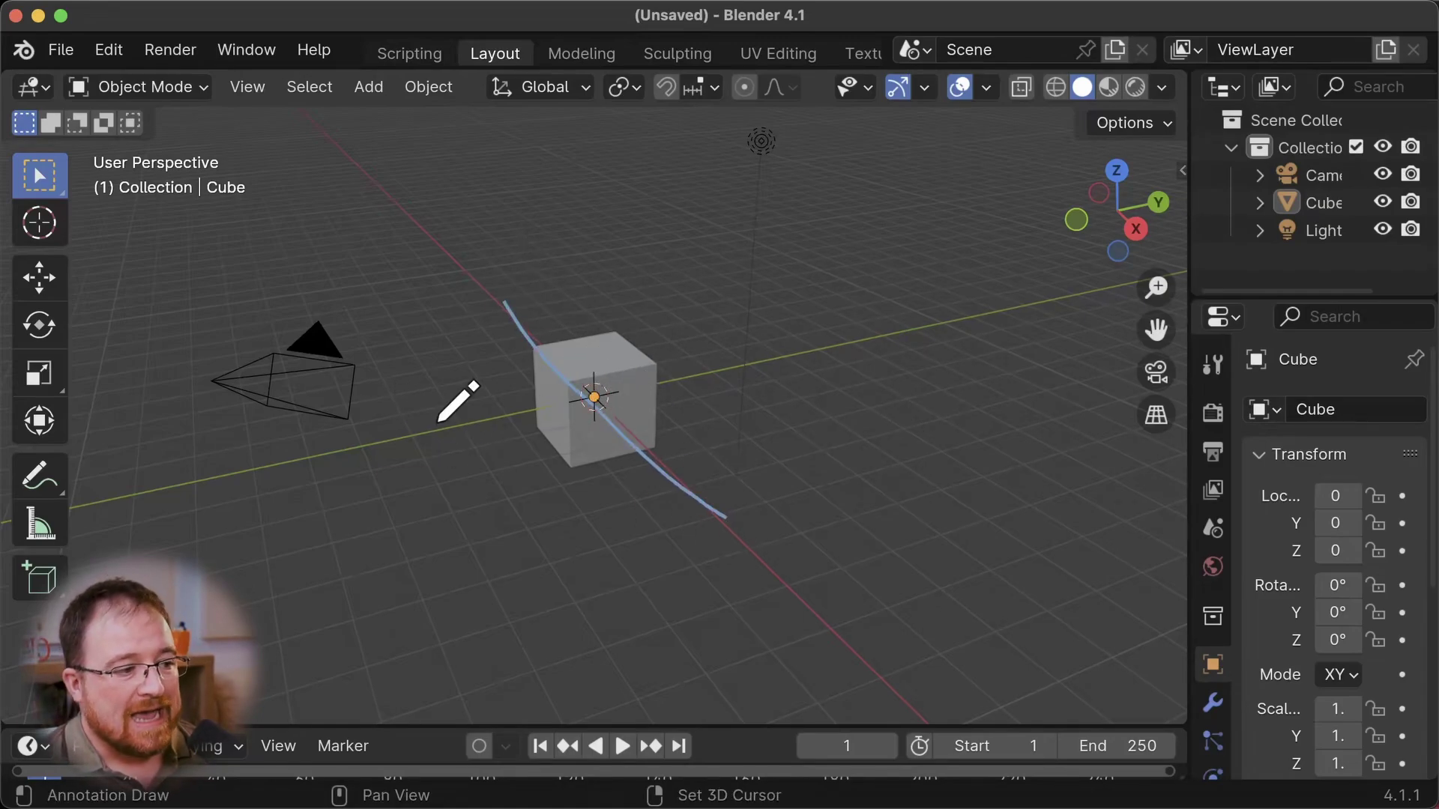
{"action": "left_click_drag", "start_coordinate": [438, 424], "coordinate": [859, 335]}
{"action": "left_click_drag", "start_coordinate": [593, 396], "coordinate": [589, 273]}
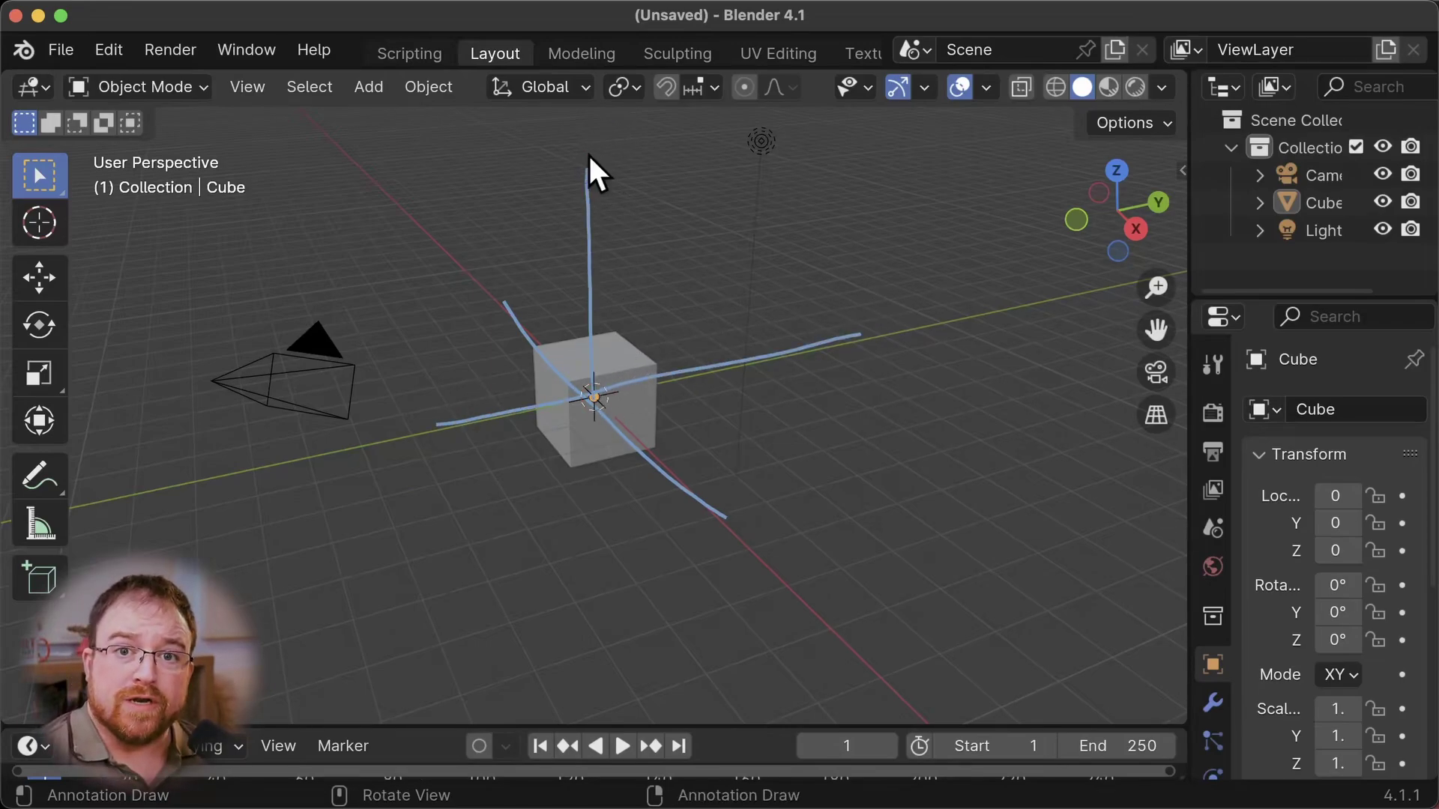
Select the cube, zoom in, then annotate a corner mark, a side curve and bracketed tick marks
{"action": "left_click", "coordinate": [618, 373]}
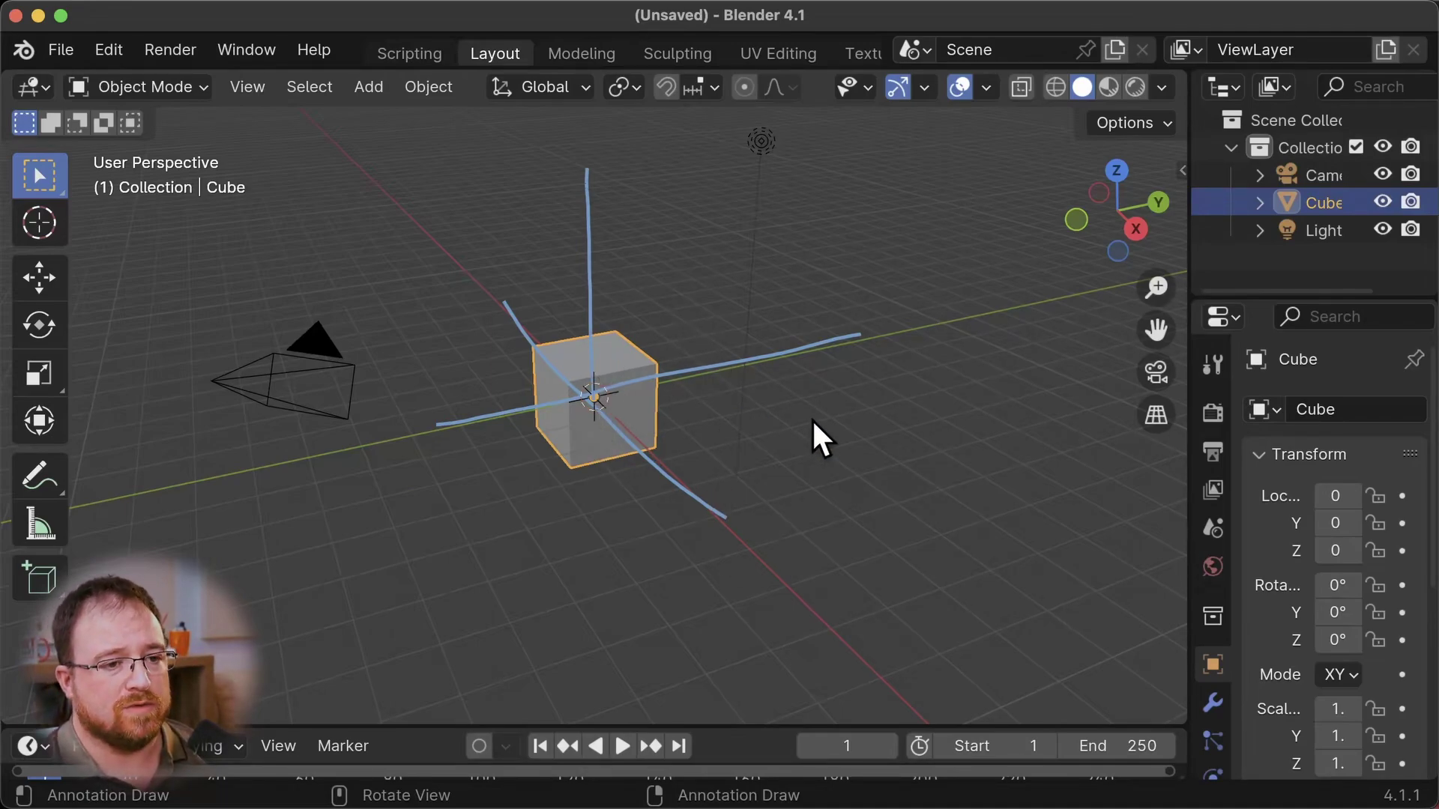
{"action": "scroll", "coordinate": [811, 418], "scroll_direction": "up", "scroll_amount": 4}
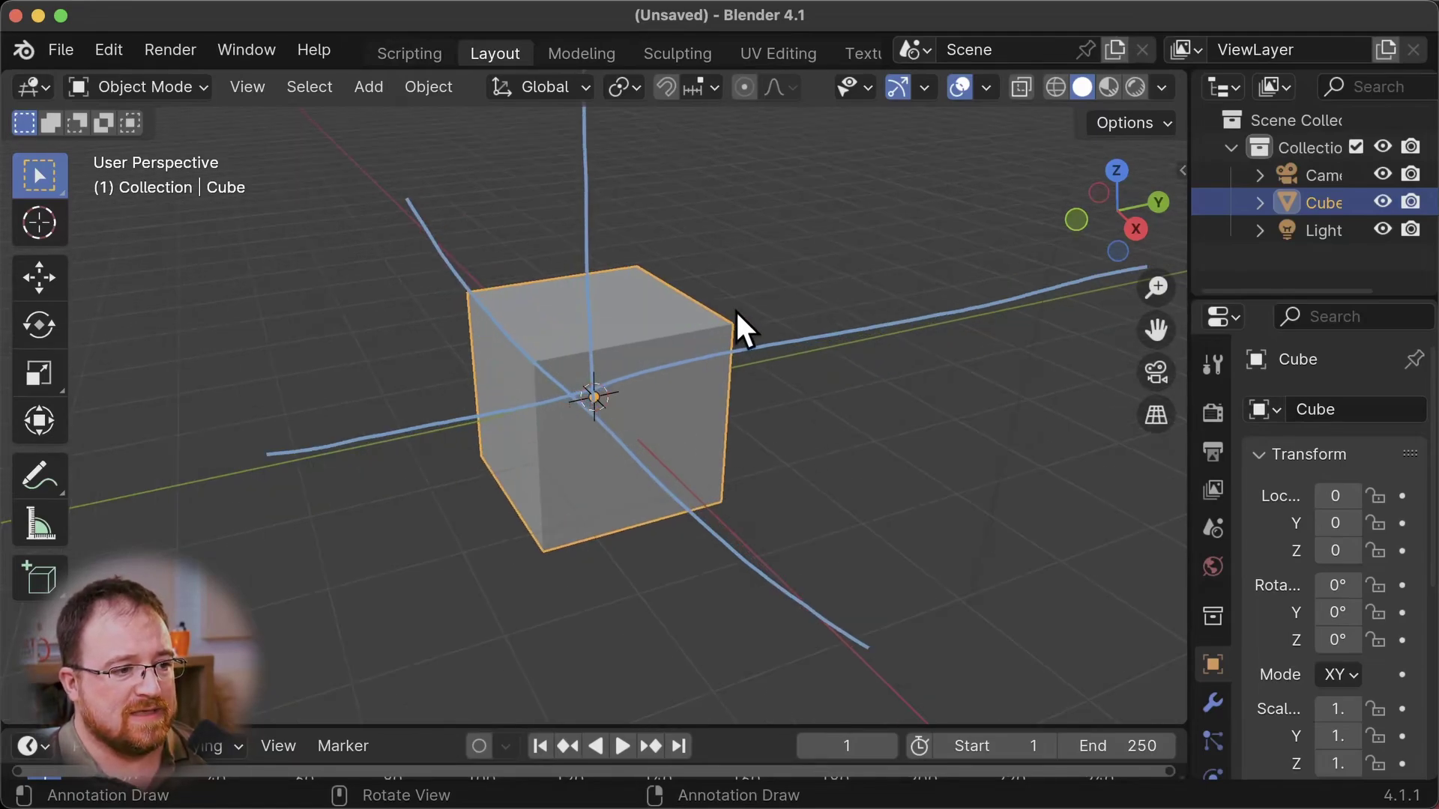
{"action": "left_click_drag", "start_coordinate": [733, 330], "coordinate": [738, 320]}
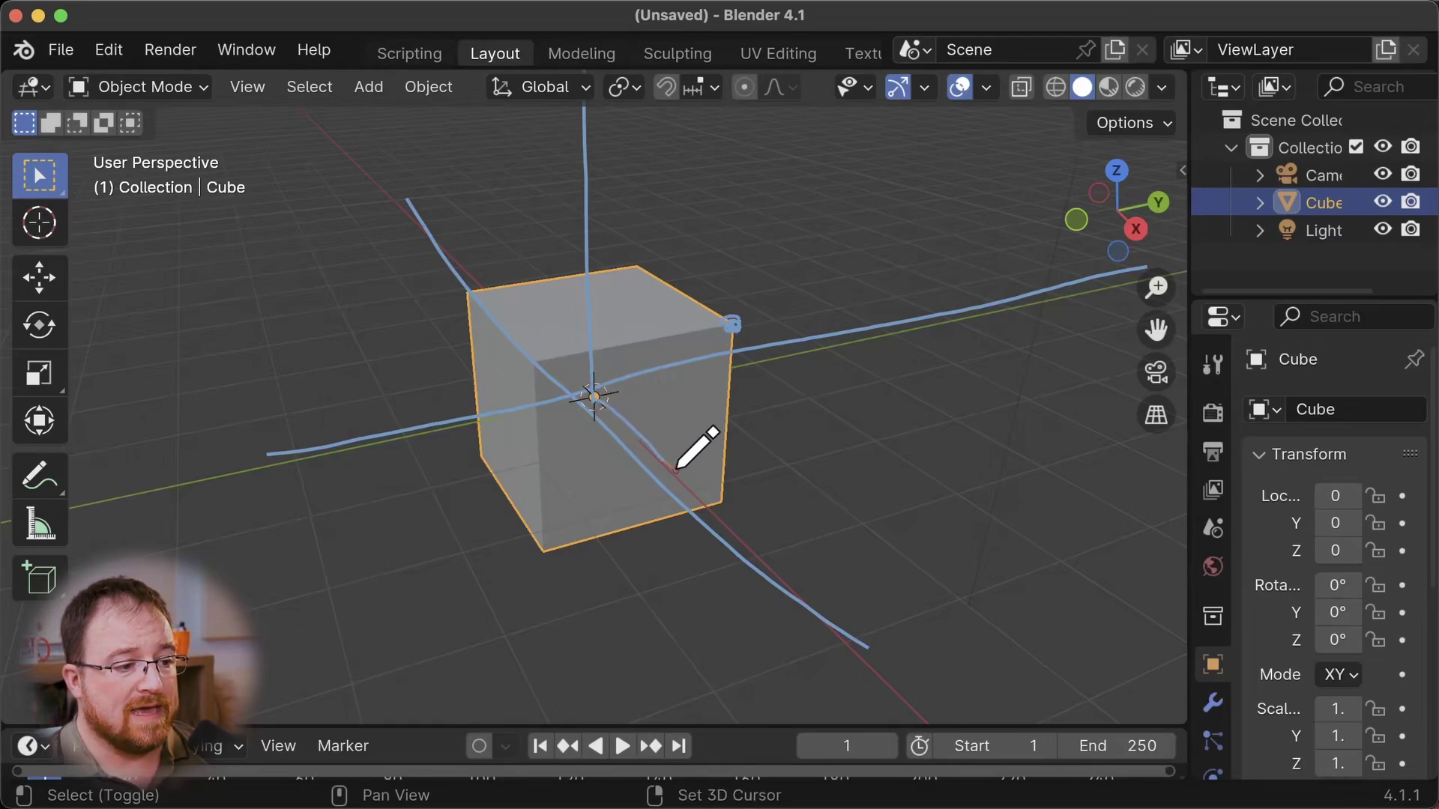
{"action": "mouse_move", "coordinate": [679, 470]}
{"action": "left_mouse_down"}
{"action": "mouse_move", "coordinate": [760, 448]}
{"action": "mouse_move", "coordinate": [755, 310]}
{"action": "left_mouse_up"}
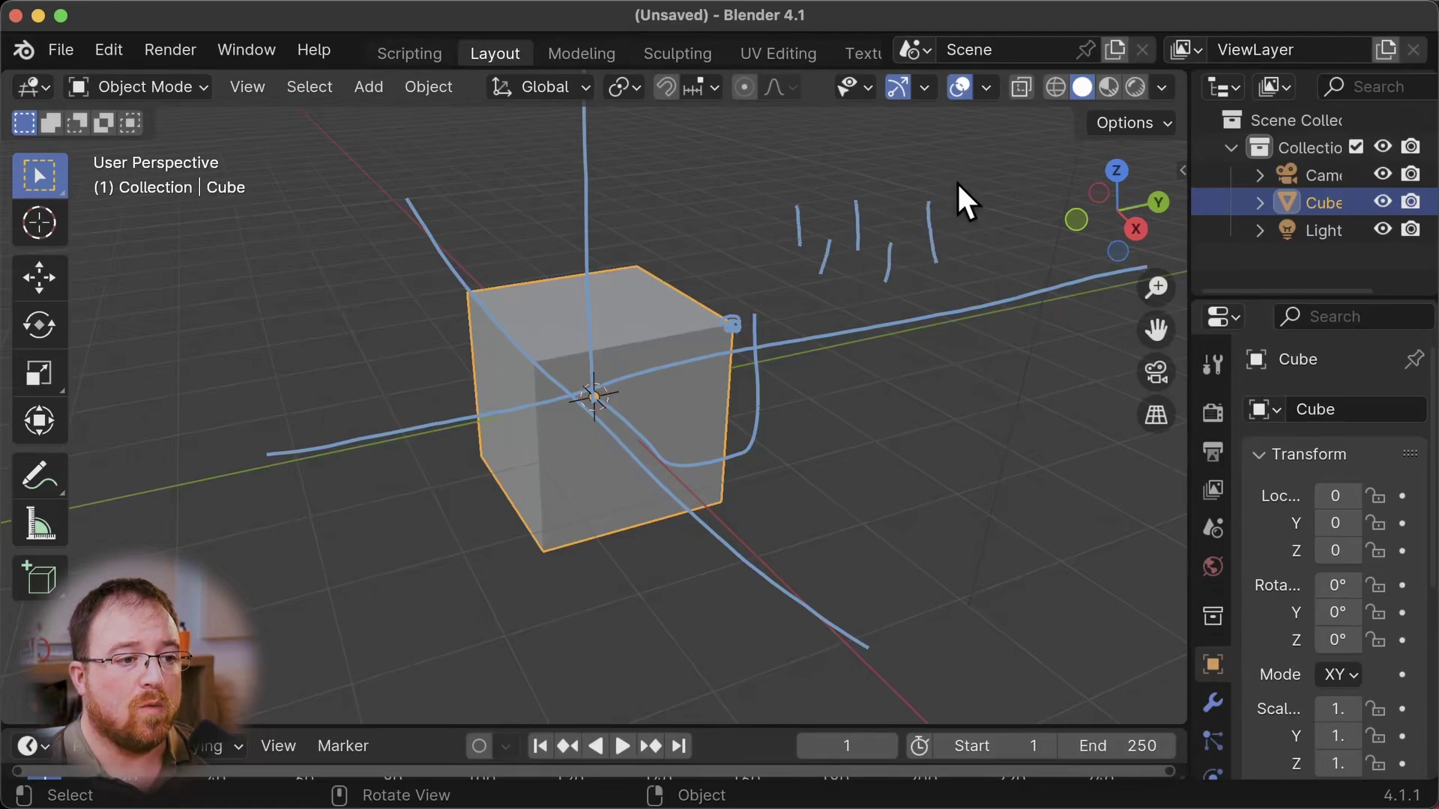
{"action": "left_click_drag", "start_coordinate": [959, 185], "coordinate": [994, 291]}
{"action": "left_click_drag", "start_coordinate": [789, 173], "coordinate": [769, 236]}
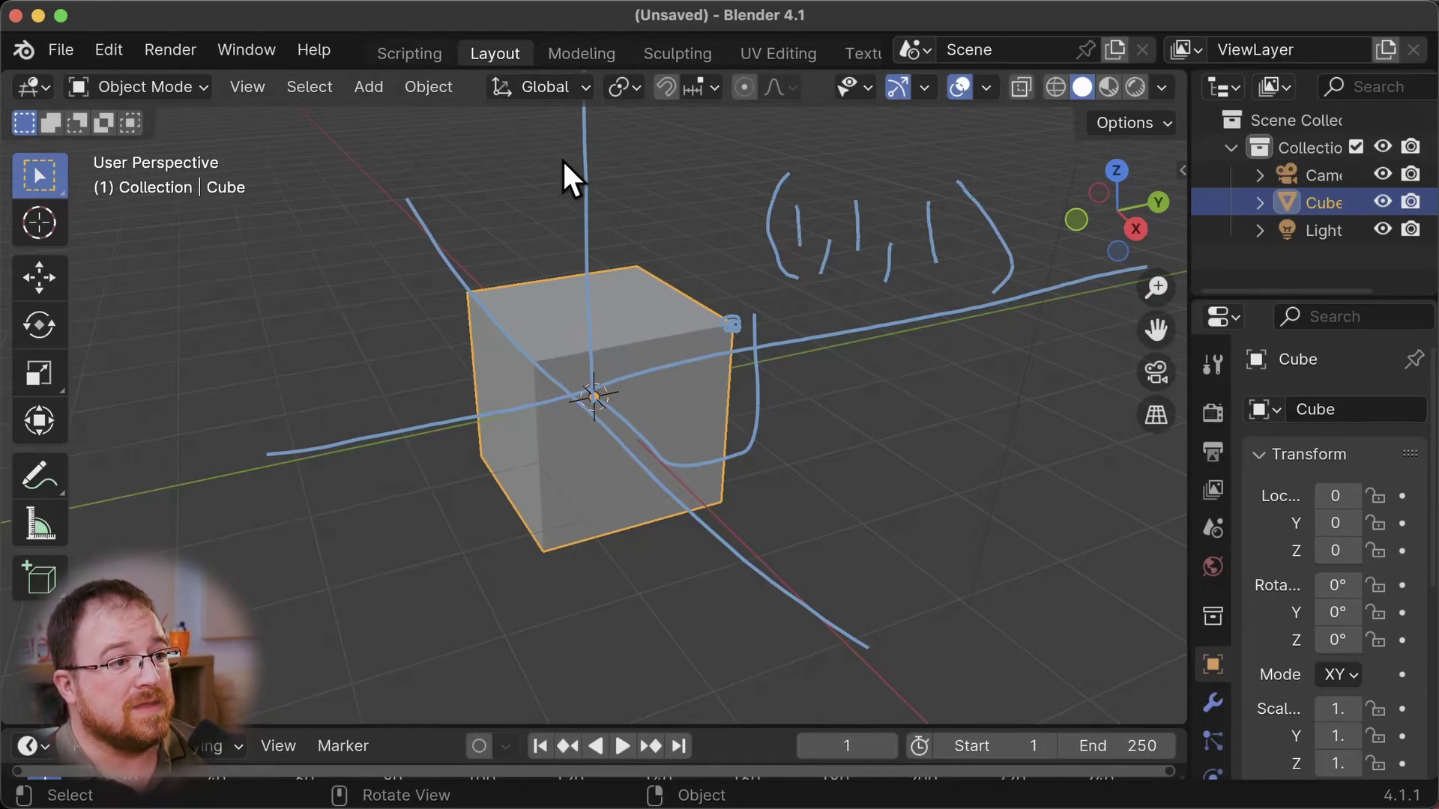
Circle the cube's UV layout in UV Editing, then start a new General file without saving
{"action": "left_click", "coordinate": [776, 51]}
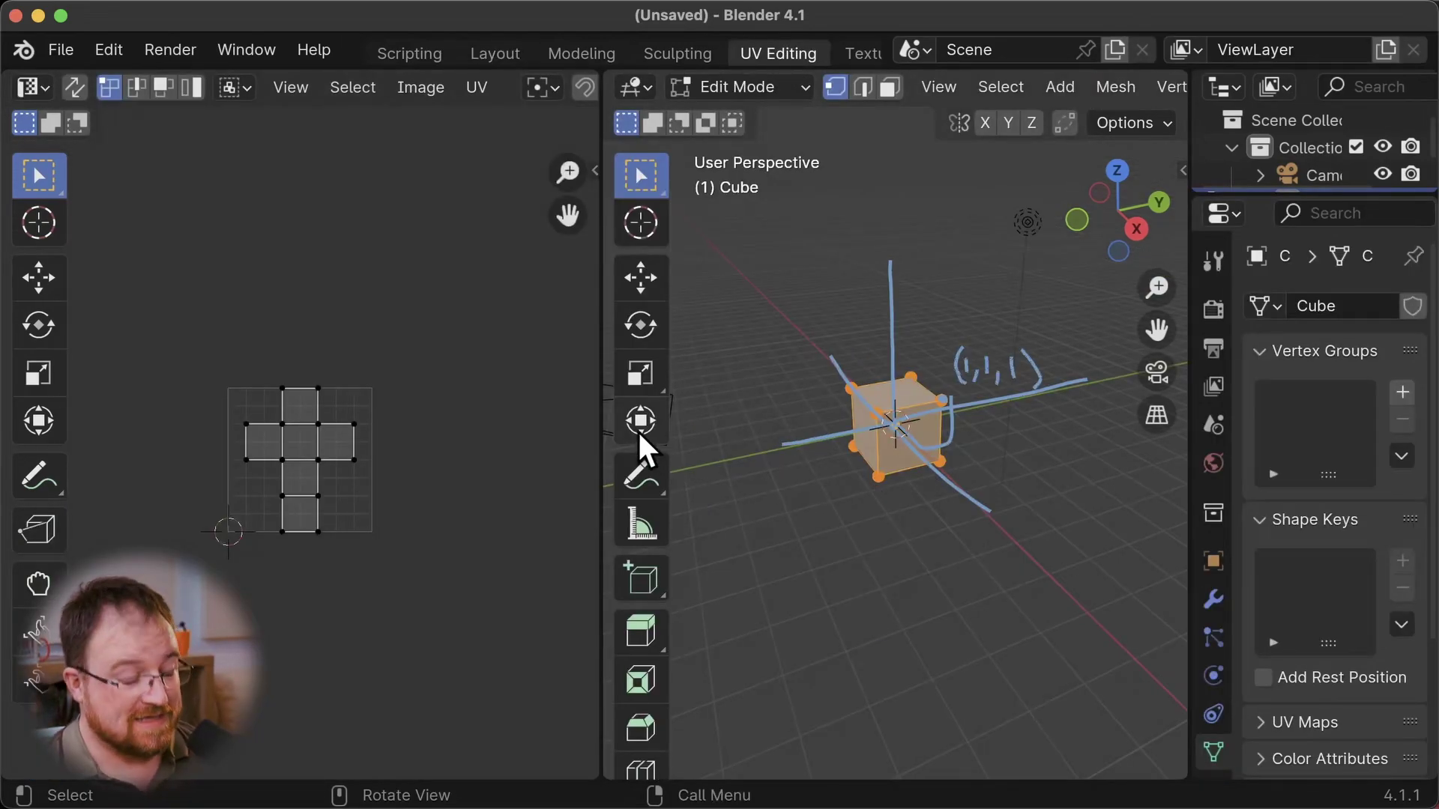
{"action": "mouse_move", "coordinate": [364, 355]}
{"action": "left_mouse_down"}
{"action": "mouse_move", "coordinate": [249, 365]}
{"action": "mouse_move", "coordinate": [203, 491]}
{"action": "mouse_move", "coordinate": [296, 586]}
{"action": "left_mouse_up"}
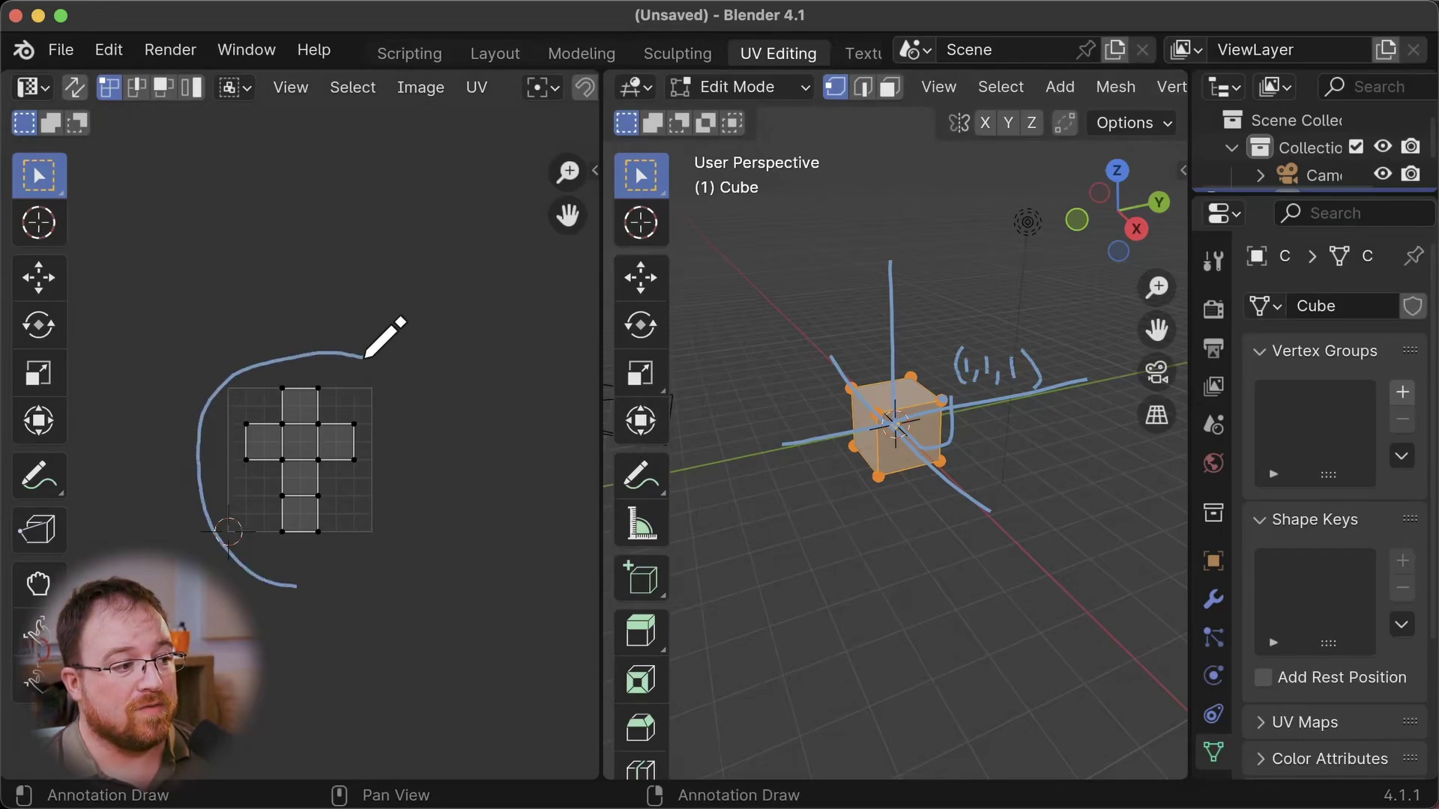
{"action": "left_click", "coordinate": [55, 49]}
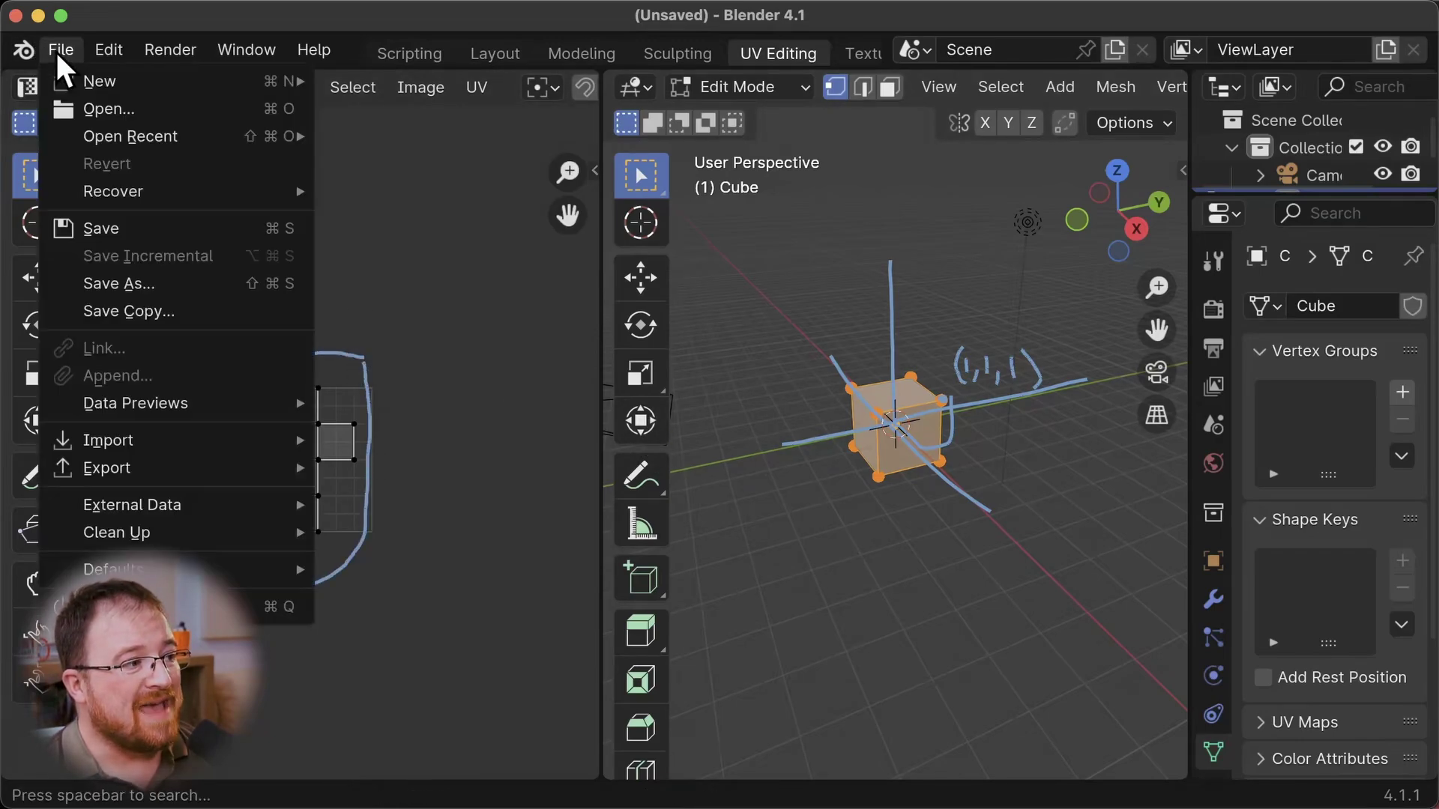
{"action": "mouse_move", "coordinate": [274, 75]}
{"action": "left_click", "coordinate": [392, 80]}
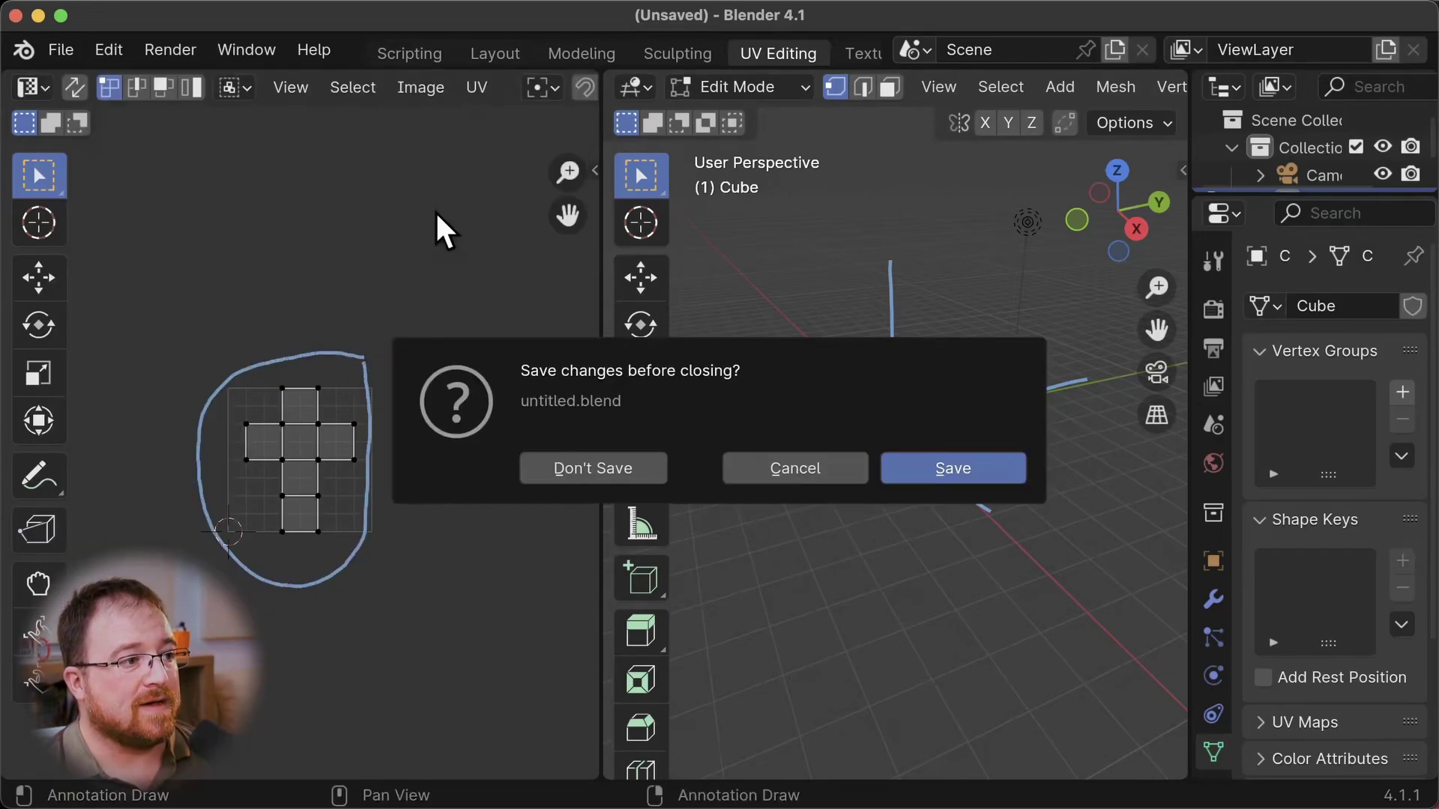
{"action": "left_click", "coordinate": [648, 466]}
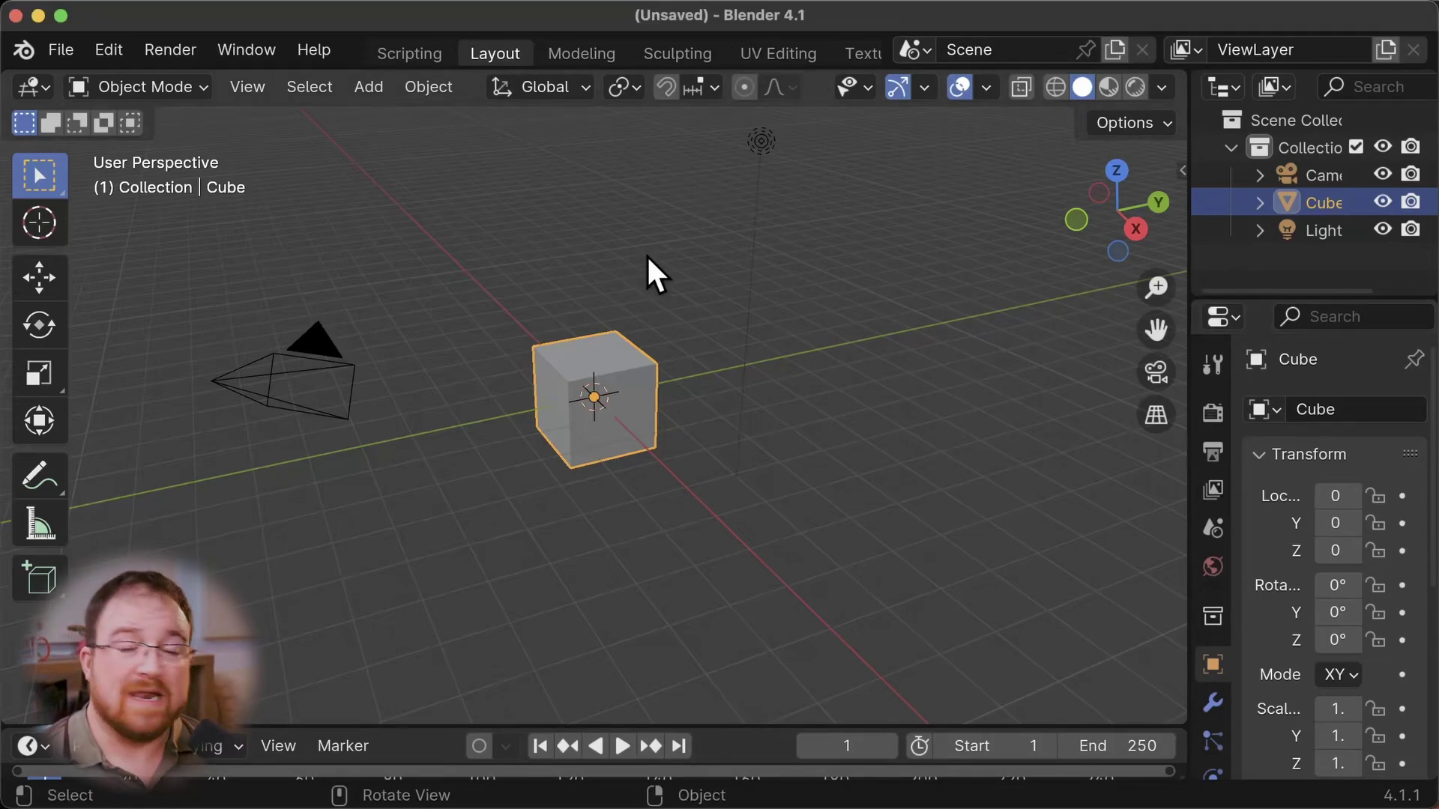
Show the cube's UV layout in UV Editing by toggling out of and back into Edit Mode
{"action": "left_click", "coordinate": [777, 54]}
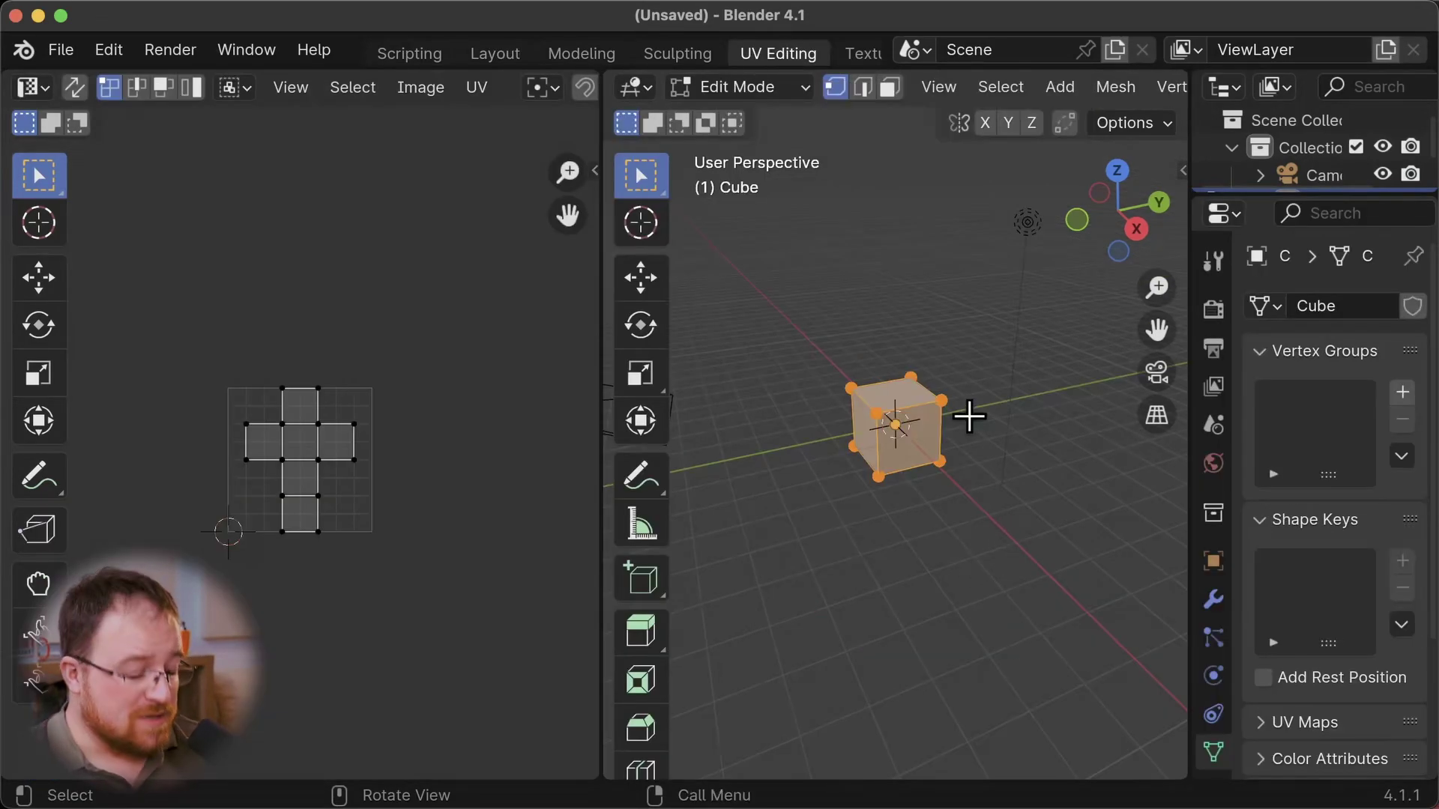
{"action": "key", "text": "Tab"}
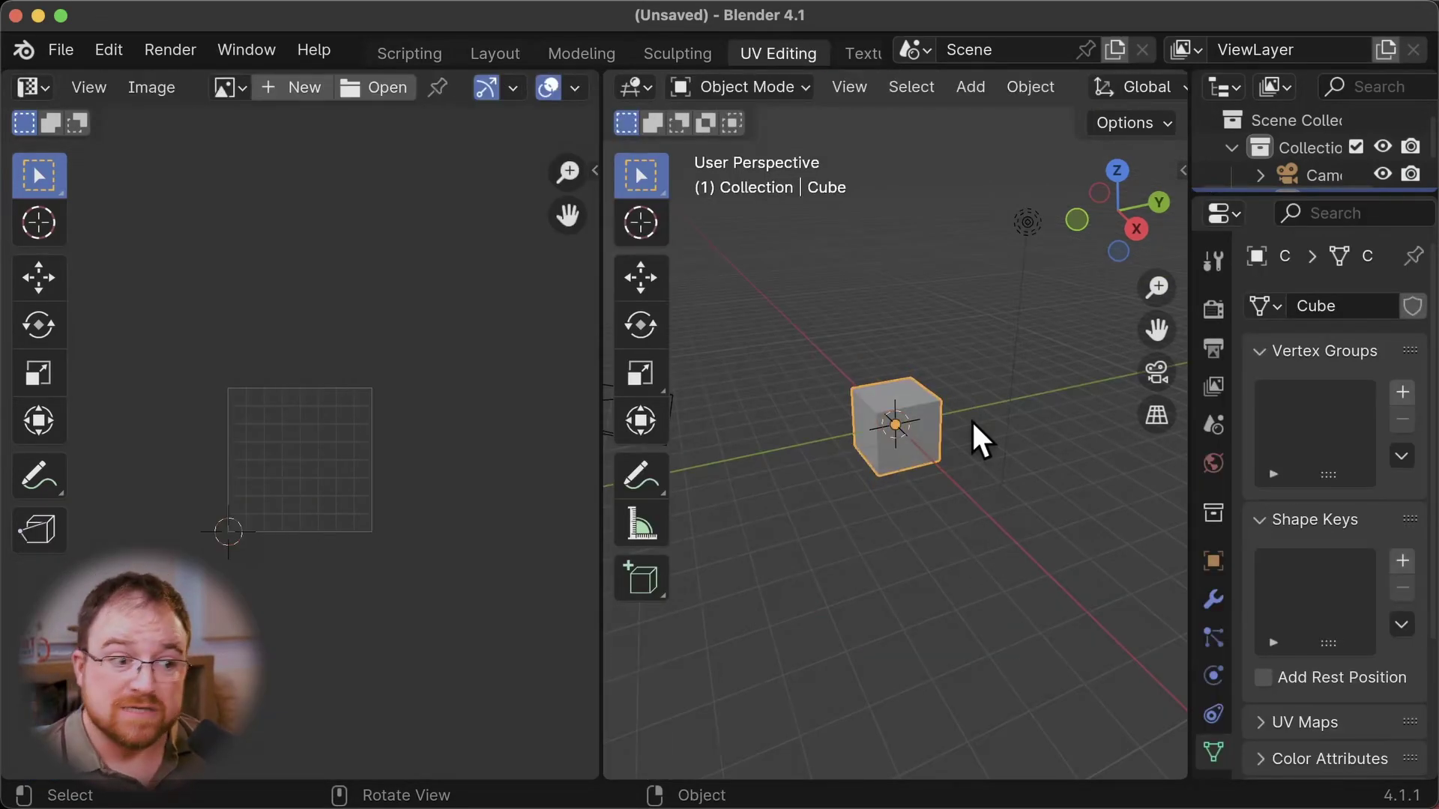
{"action": "key", "text": "Tab"}
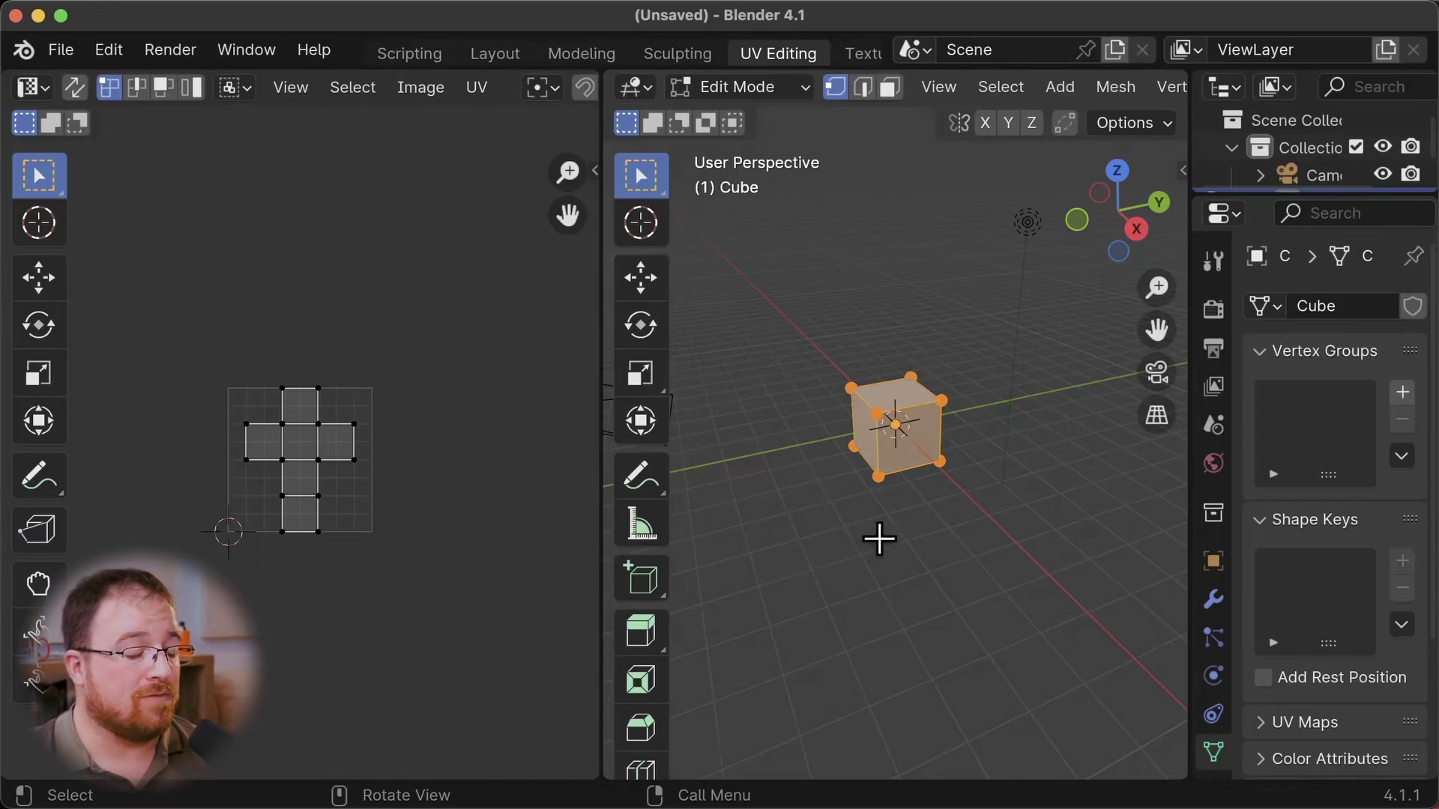
Grab a corner vertex of the UV cross, then cancel the move to keep the original layout
{"action": "scroll", "coordinate": [322, 514], "scroll_direction": "up", "scroll_amount": 4}
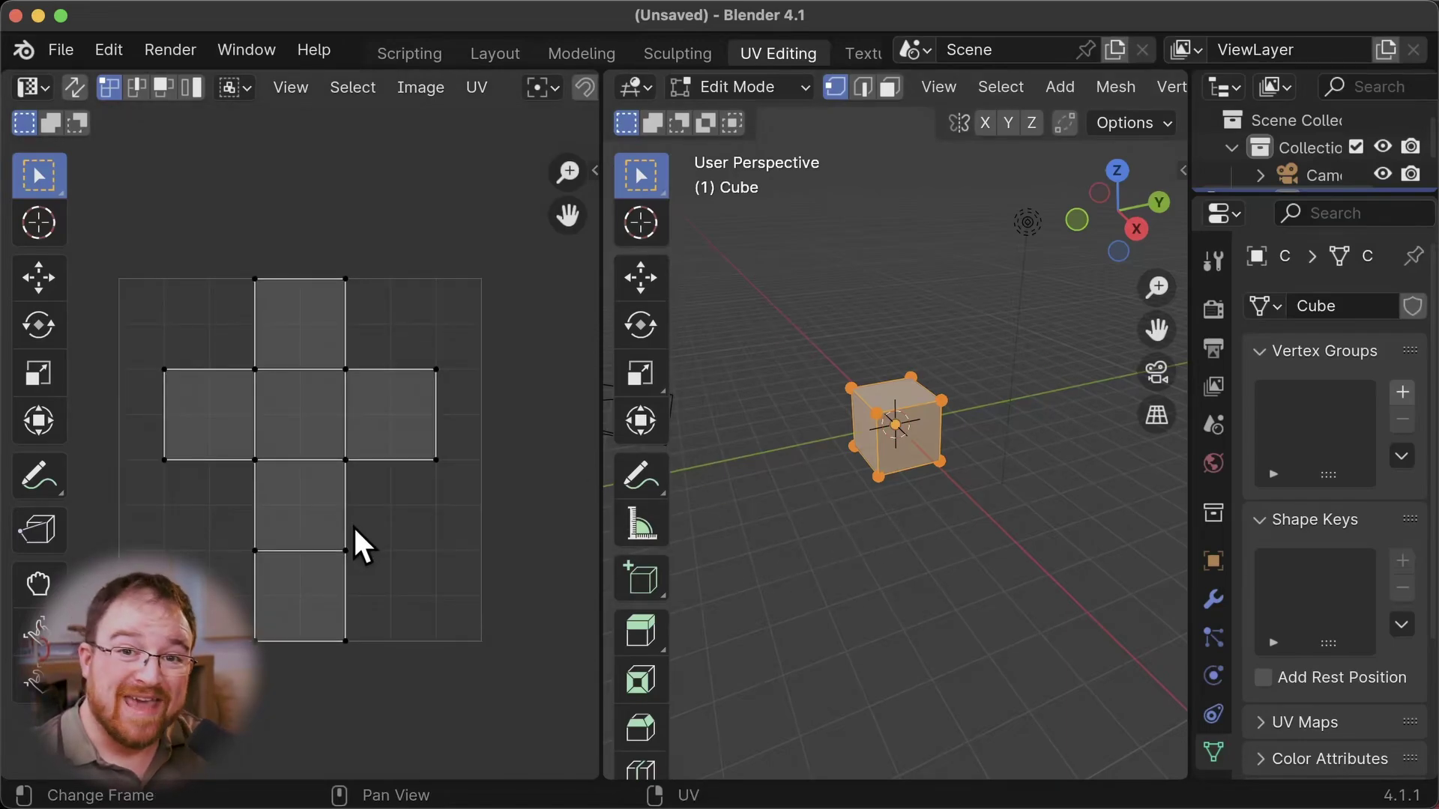
{"action": "scroll", "coordinate": [355, 531], "scroll_direction": "up", "scroll_amount": 1}
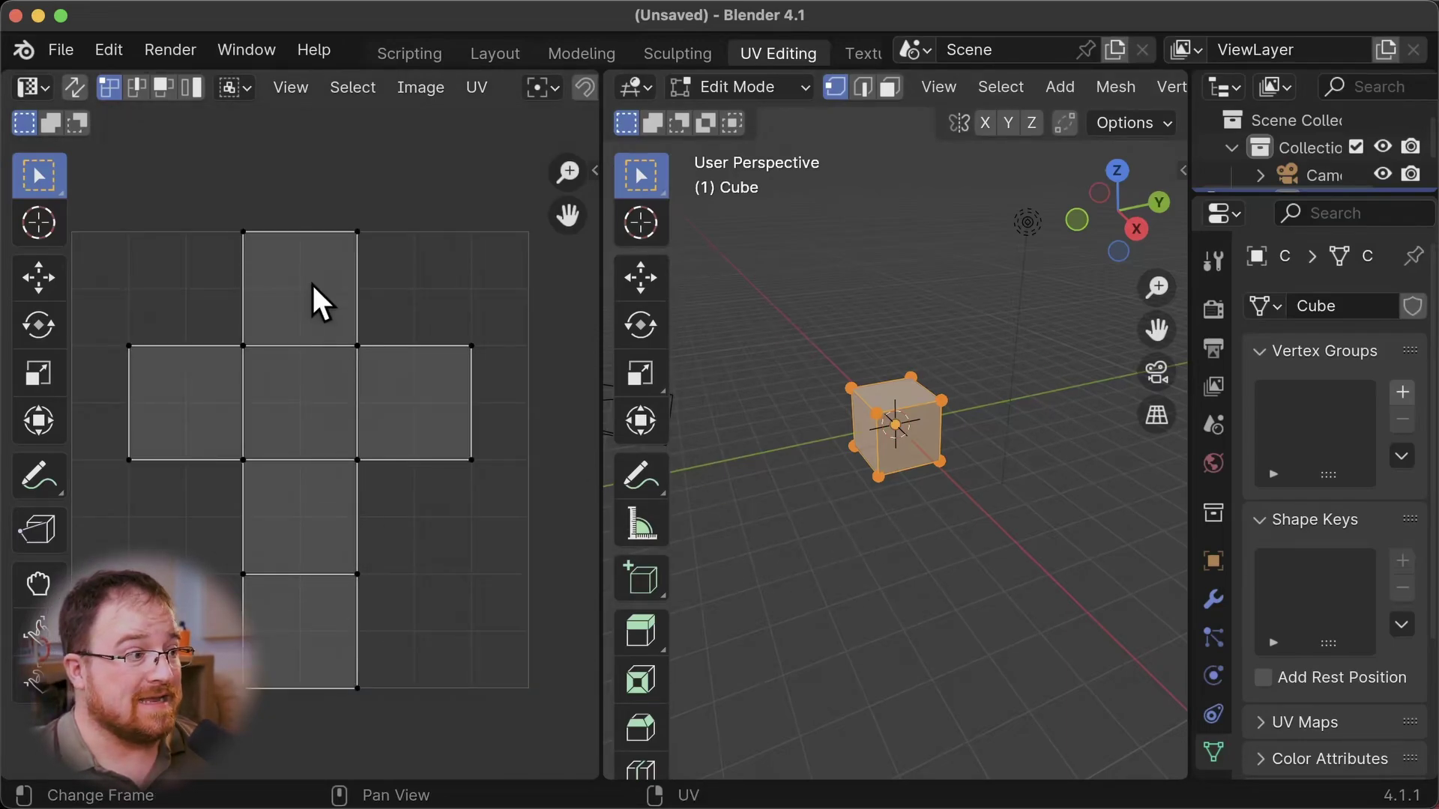
{"action": "left_click", "coordinate": [31, 88]}
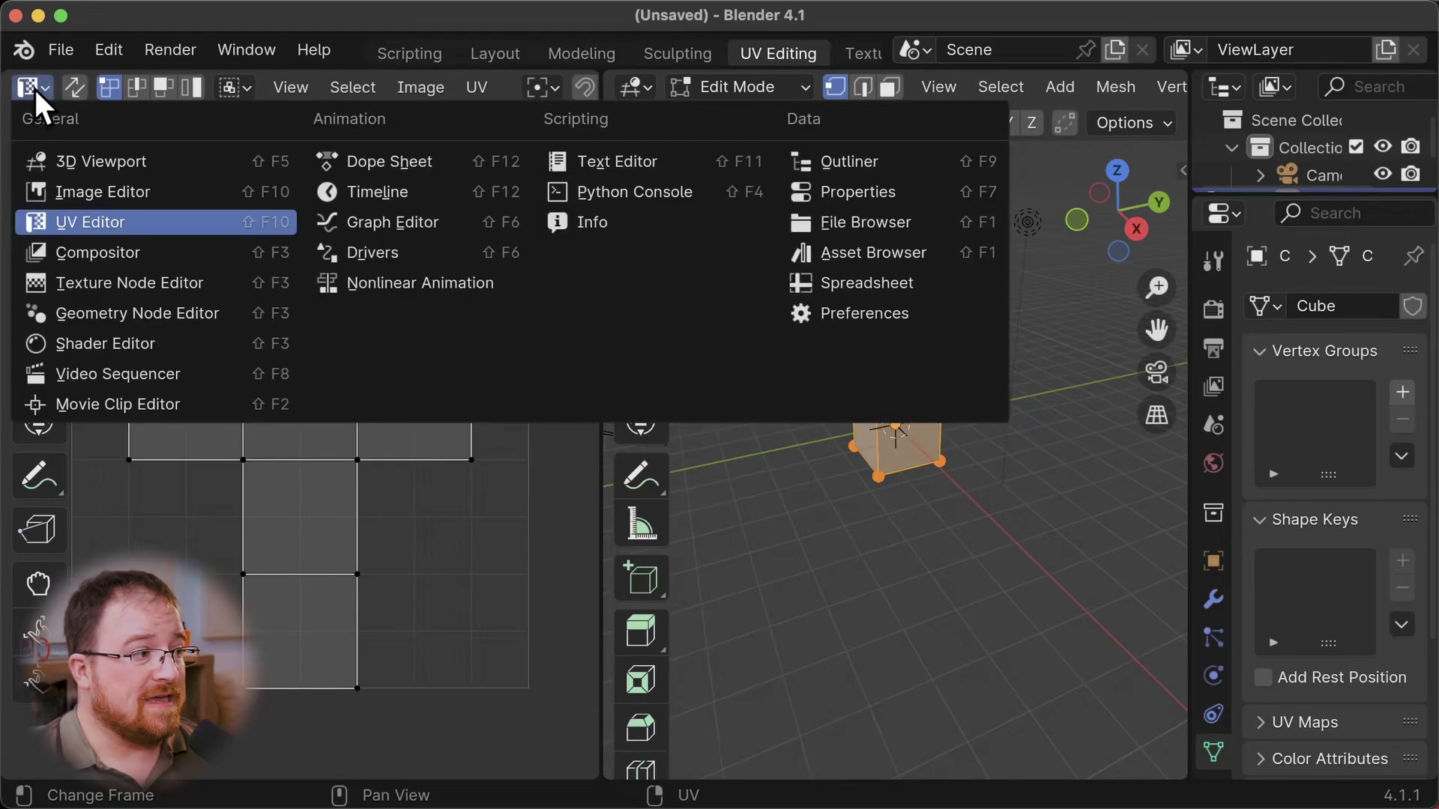
{"action": "left_click", "coordinate": [146, 222]}
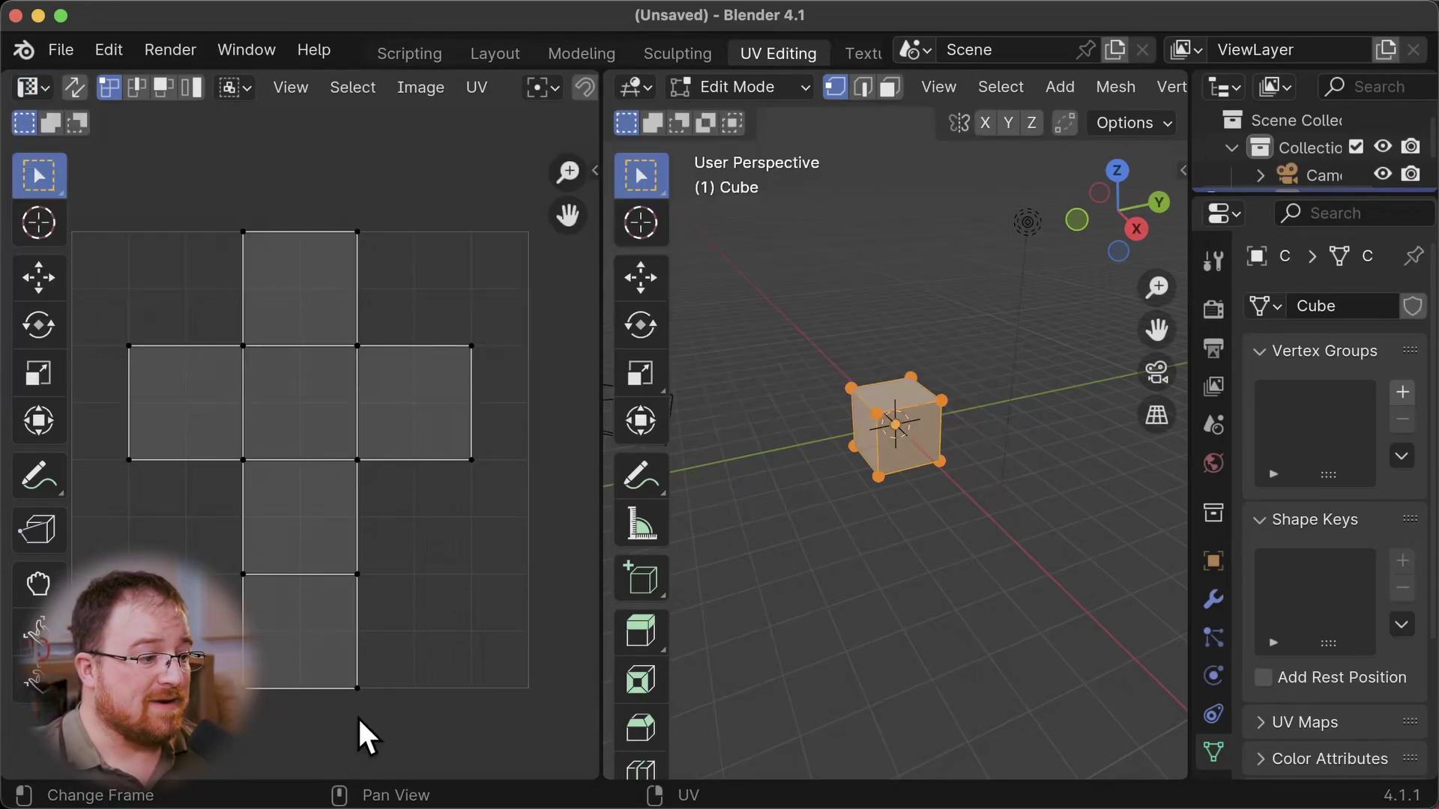
{"action": "left_click", "coordinate": [314, 397]}
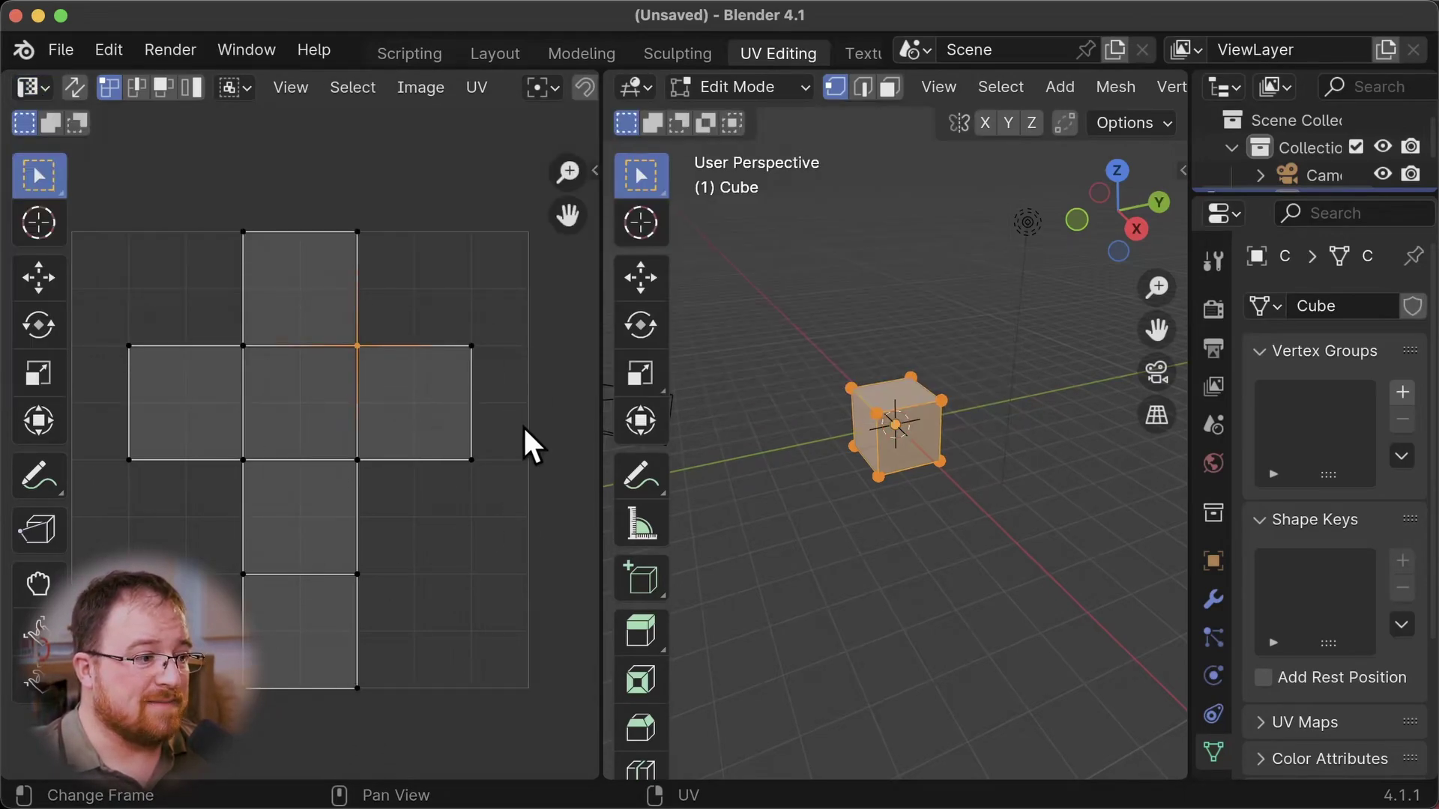
{"action": "key", "text": "g"}
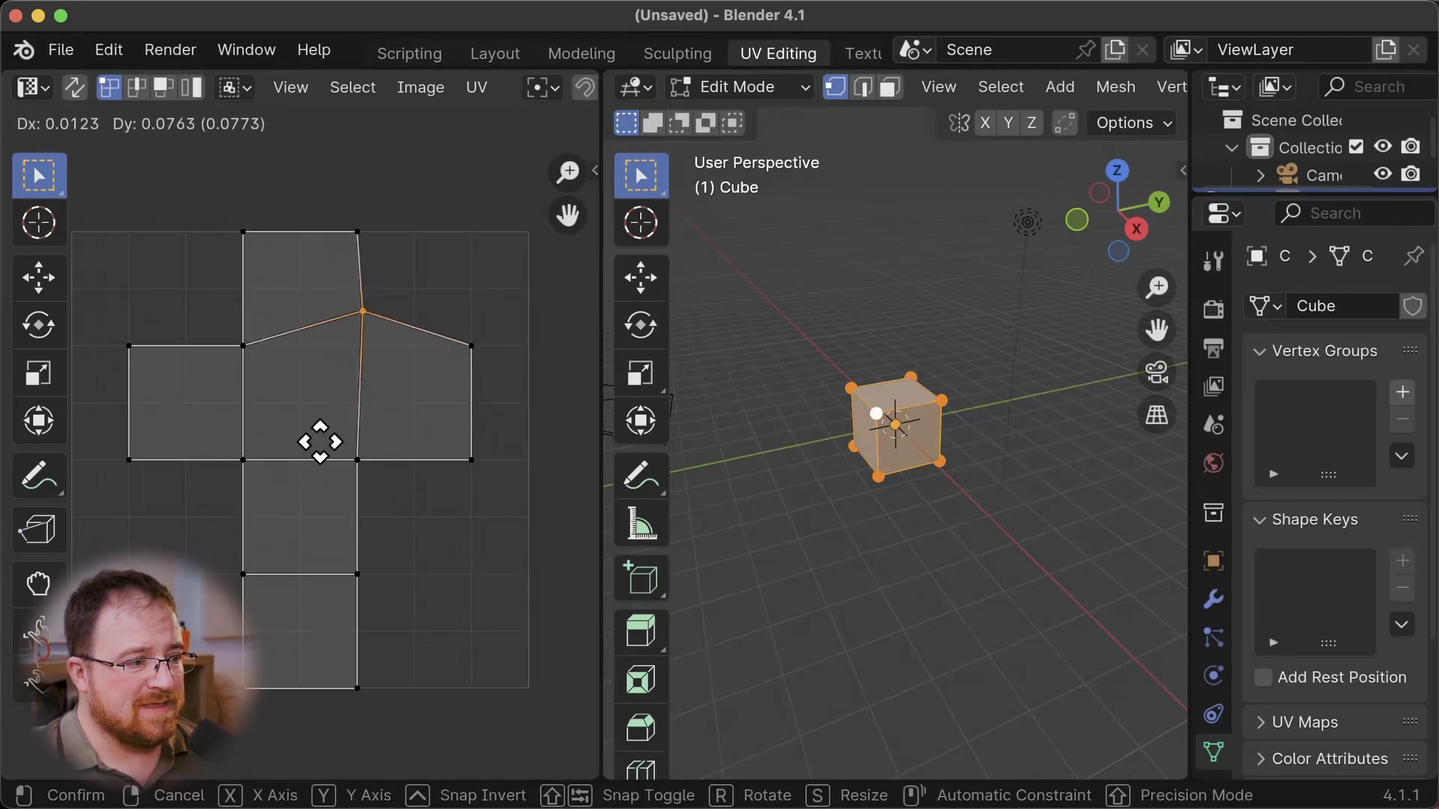
{"action": "right_click", "coordinate": [335, 480]}
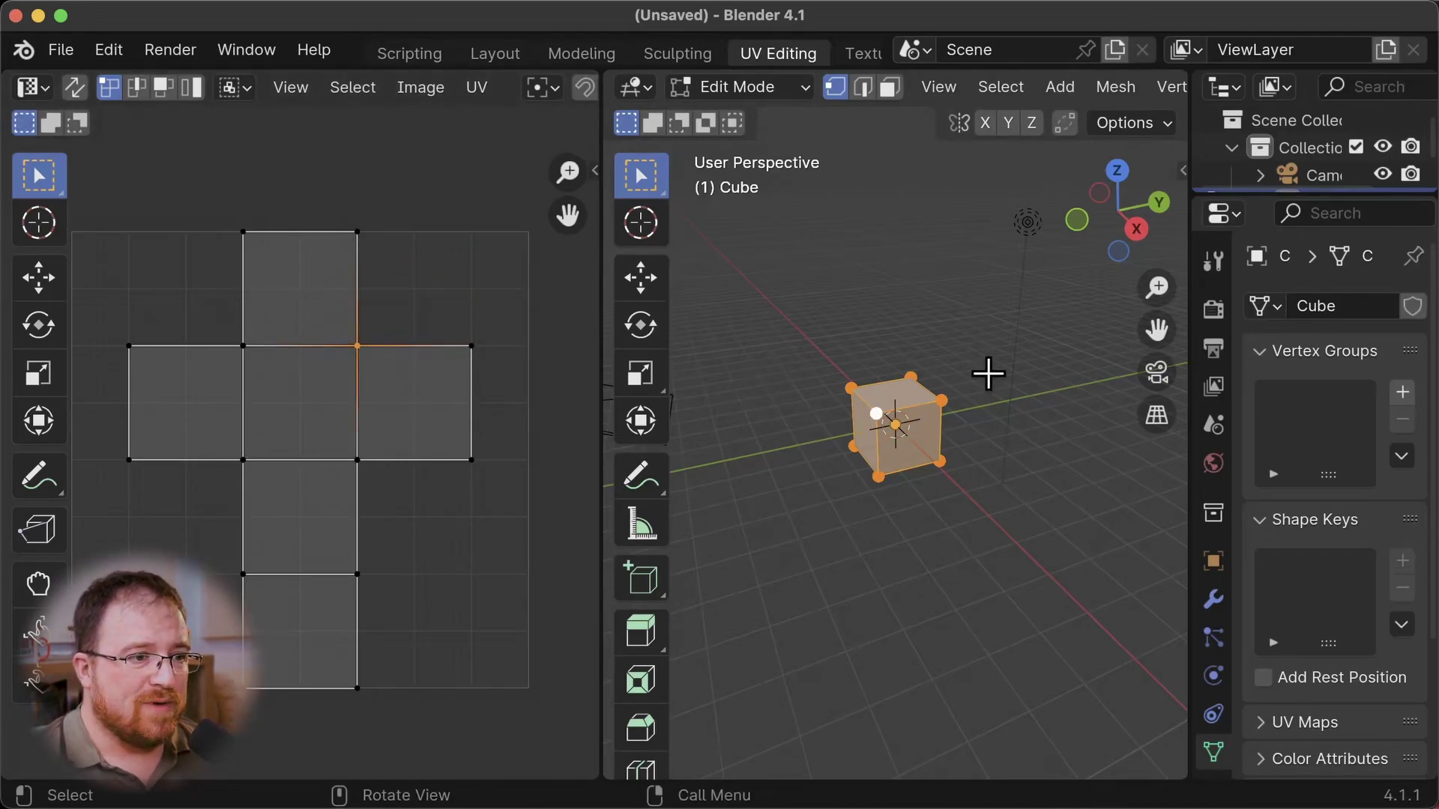
Switch to Face select mode and pick several single cube faces to see their UV squares
{"action": "left_click", "coordinate": [891, 89]}
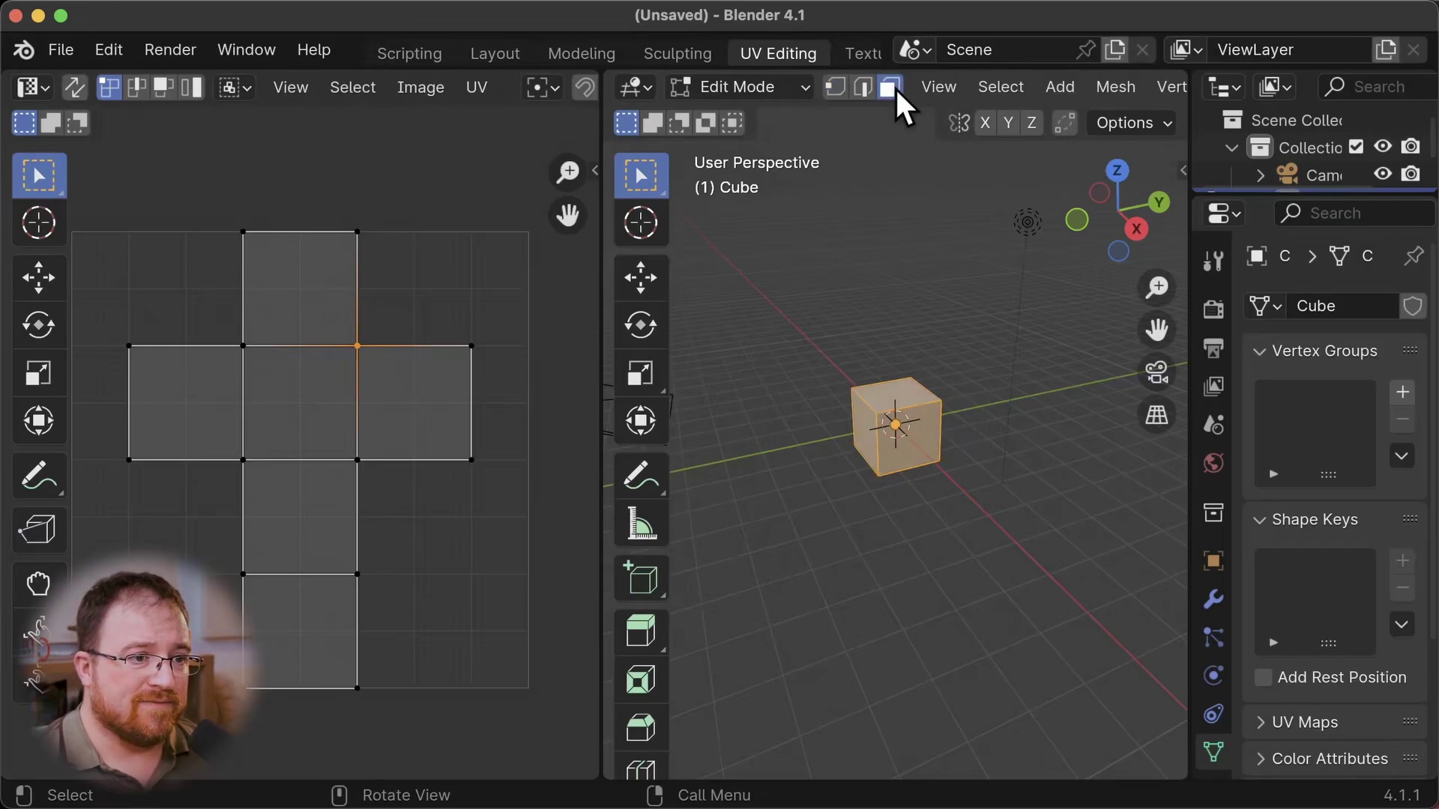
{"action": "left_click", "coordinate": [910, 449]}
{"action": "left_click", "coordinate": [912, 442]}
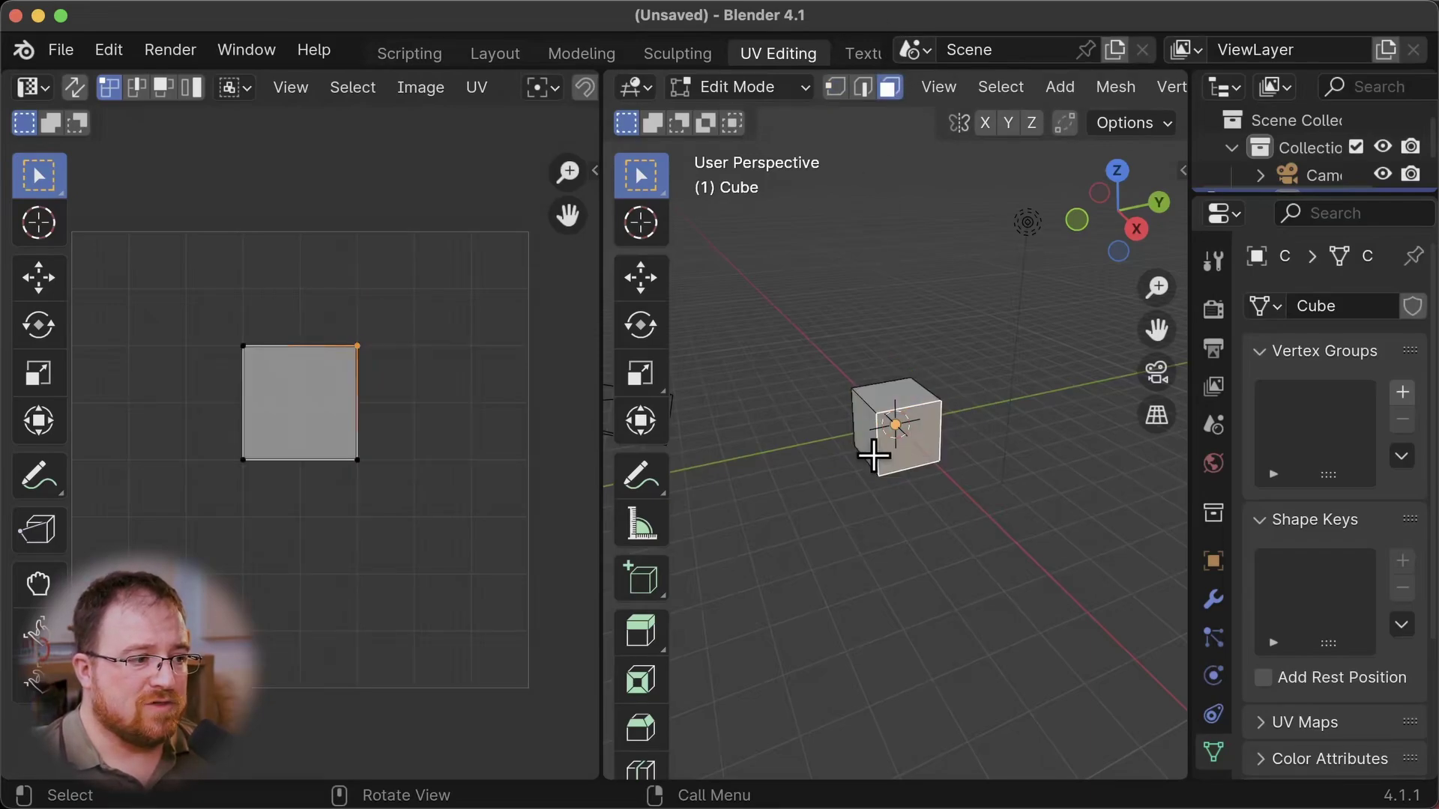
{"action": "left_click", "coordinate": [871, 450]}
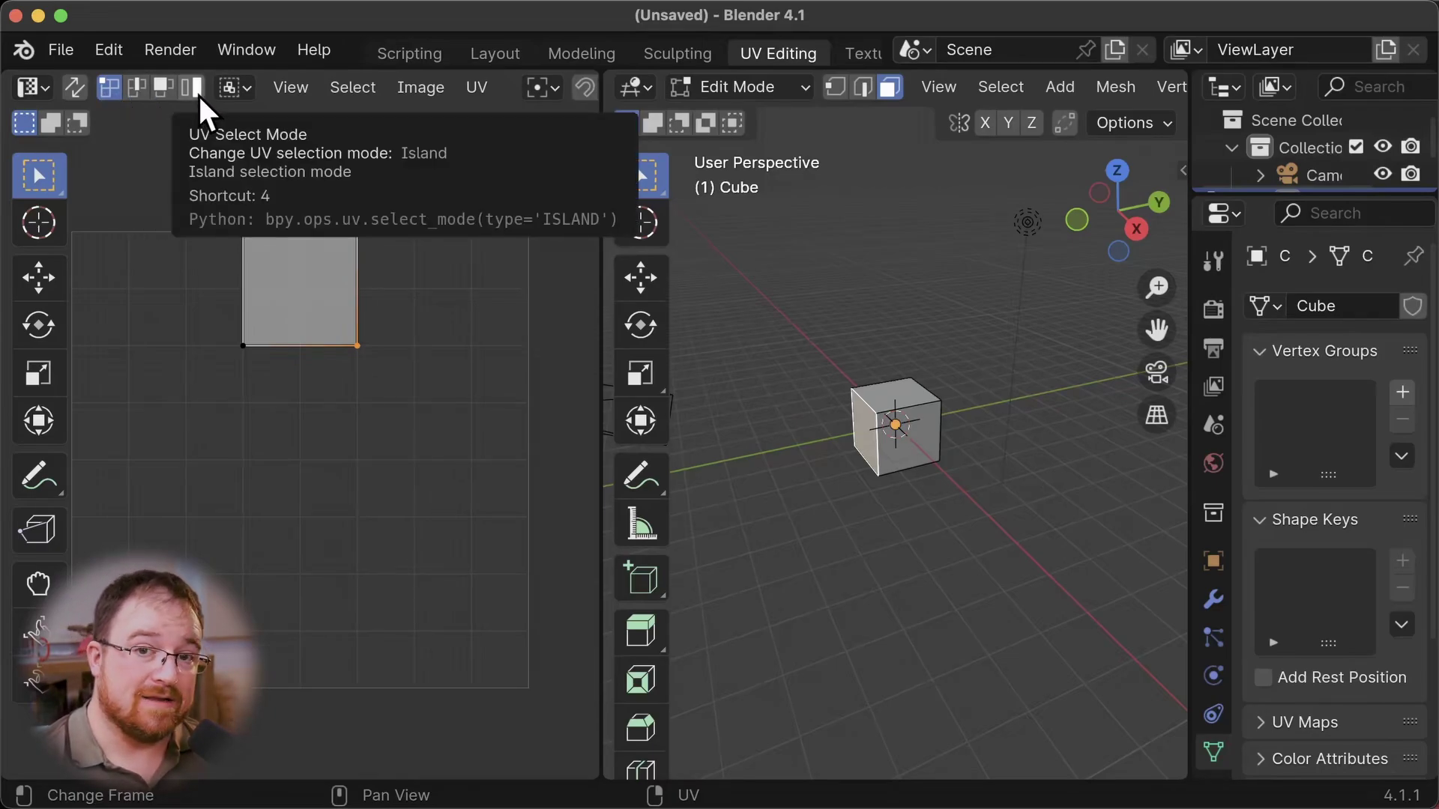
Enable UV Sync Selection and pick the cube faces matching the centre, right and top squares
{"action": "left_click", "coordinate": [71, 91]}
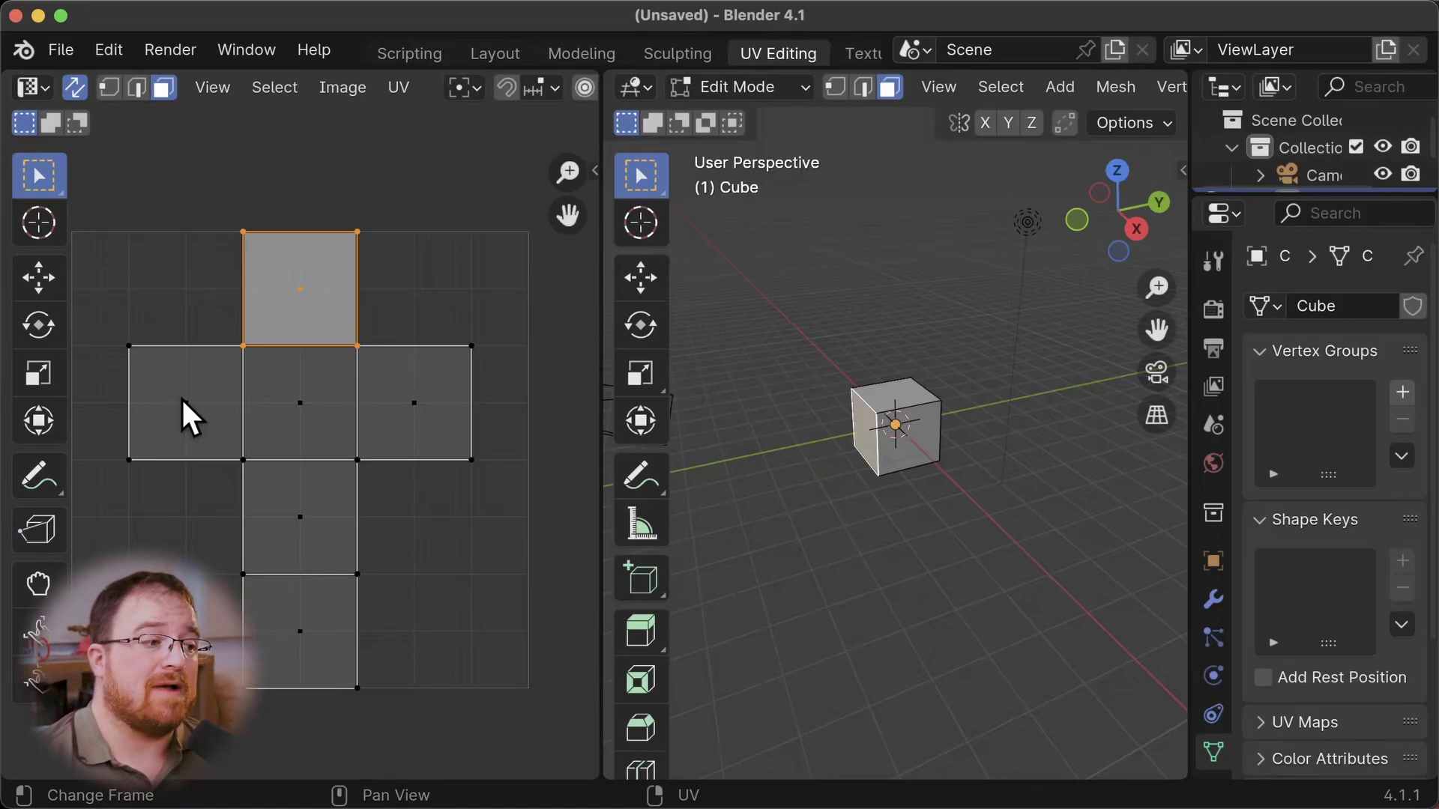
{"action": "left_click", "coordinate": [909, 449]}
{"action": "left_click", "coordinate": [906, 398]}
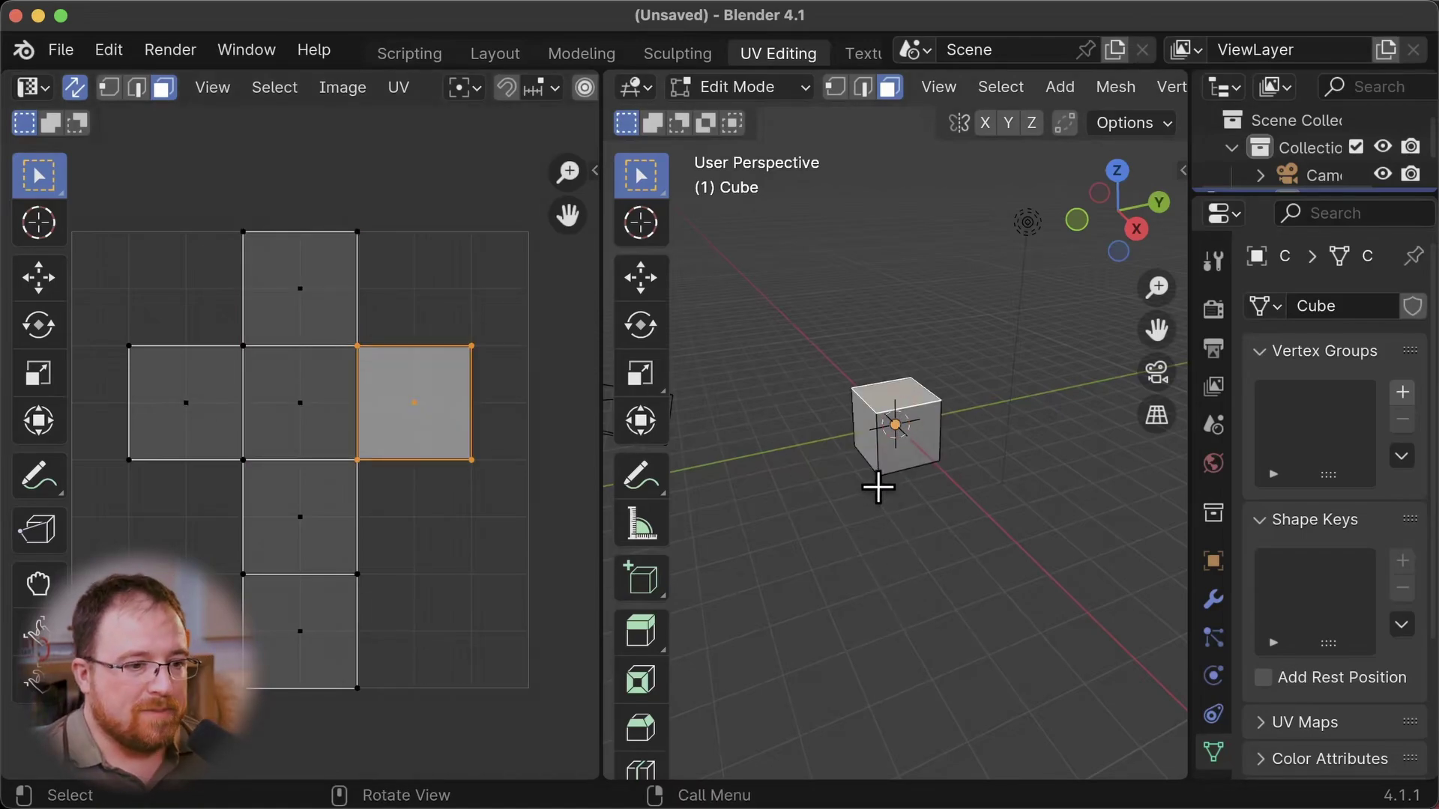
{"action": "left_click", "coordinate": [867, 442]}
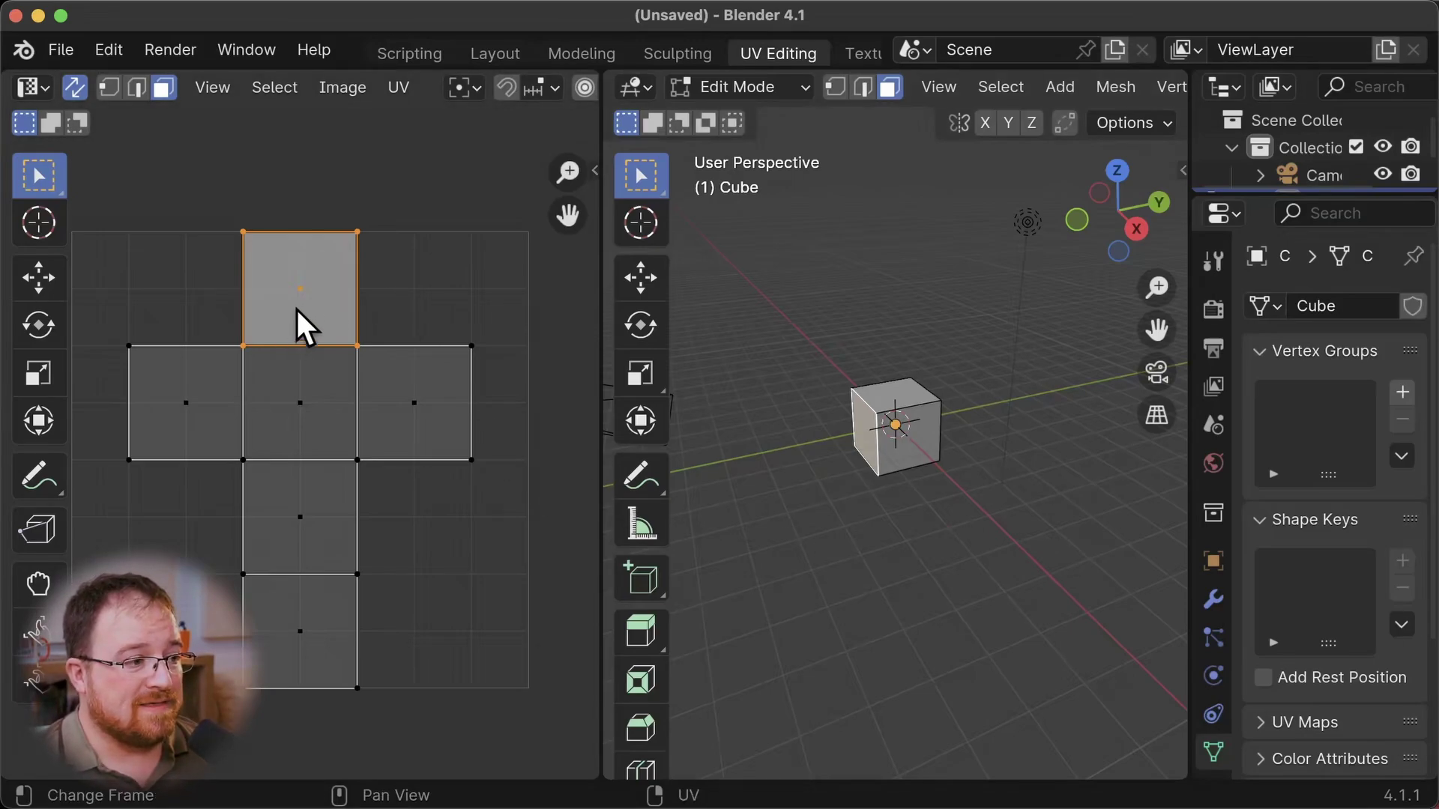
Move the UV cross's right face off to the upper right
{"action": "left_click", "coordinate": [410, 403]}
{"action": "left_click", "coordinate": [310, 387]}
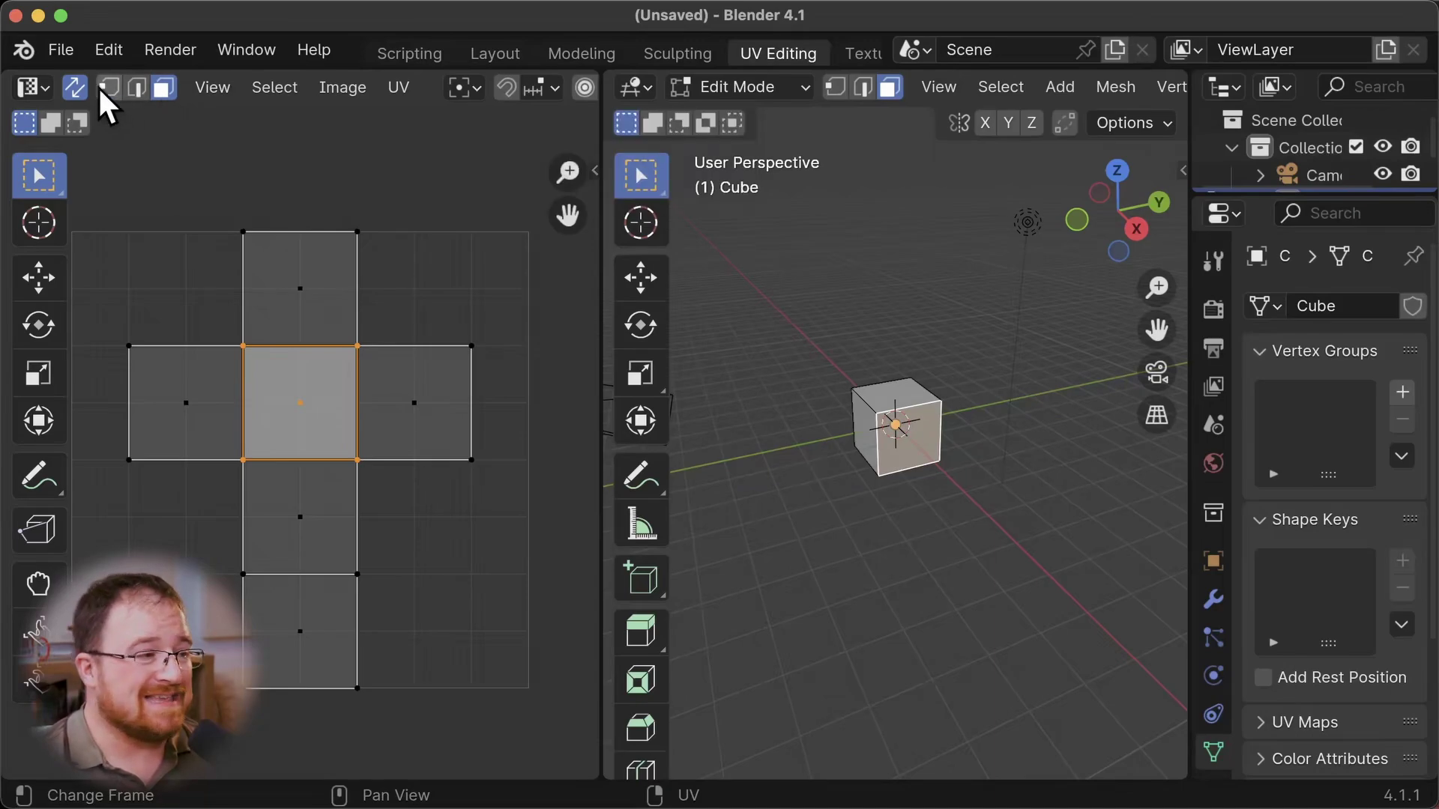
{"action": "left_click", "coordinate": [405, 405]}
{"action": "key", "text": "g"}
{"action": "left_click", "coordinate": [517, 522]}
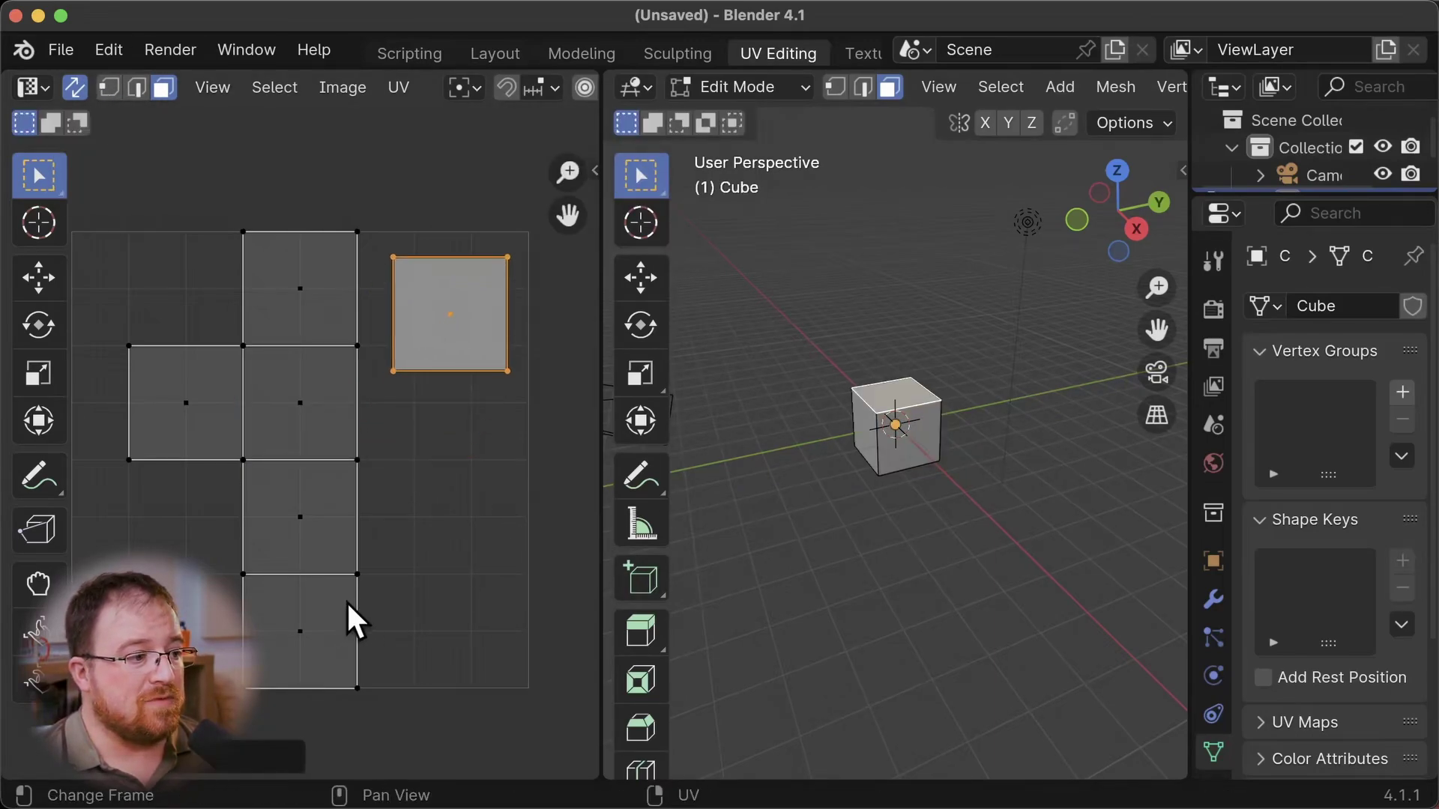
Move the face above the bottom of the cross to the lower right
{"action": "left_click", "coordinate": [291, 532]}
{"action": "key", "text": "g"}
{"action": "left_click", "coordinate": [488, 624]}
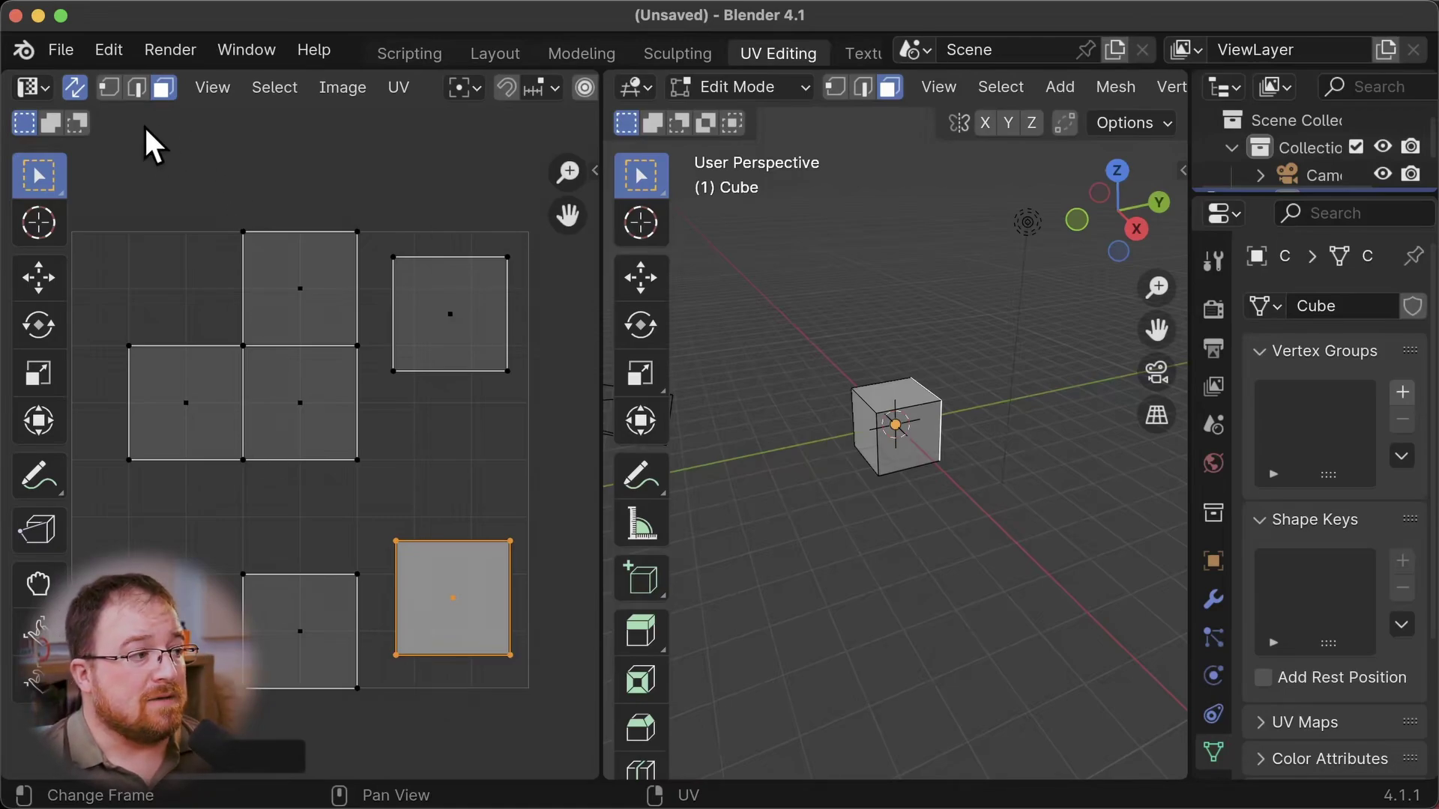
Turn off UV Sync Selection, use UV Face select, and move the centre face back in line
{"action": "left_click", "coordinate": [81, 95]}
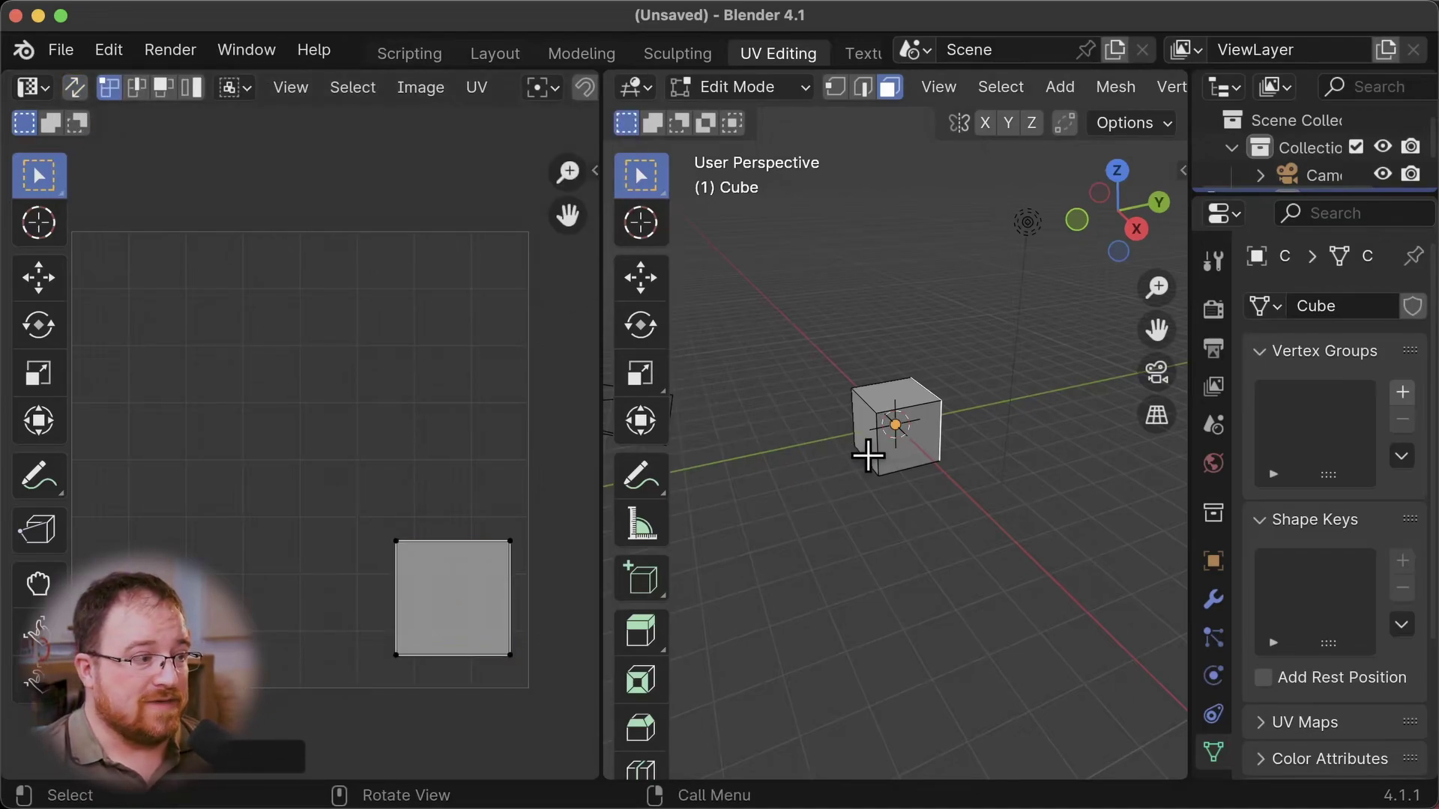
{"action": "left_click", "coordinate": [163, 87]}
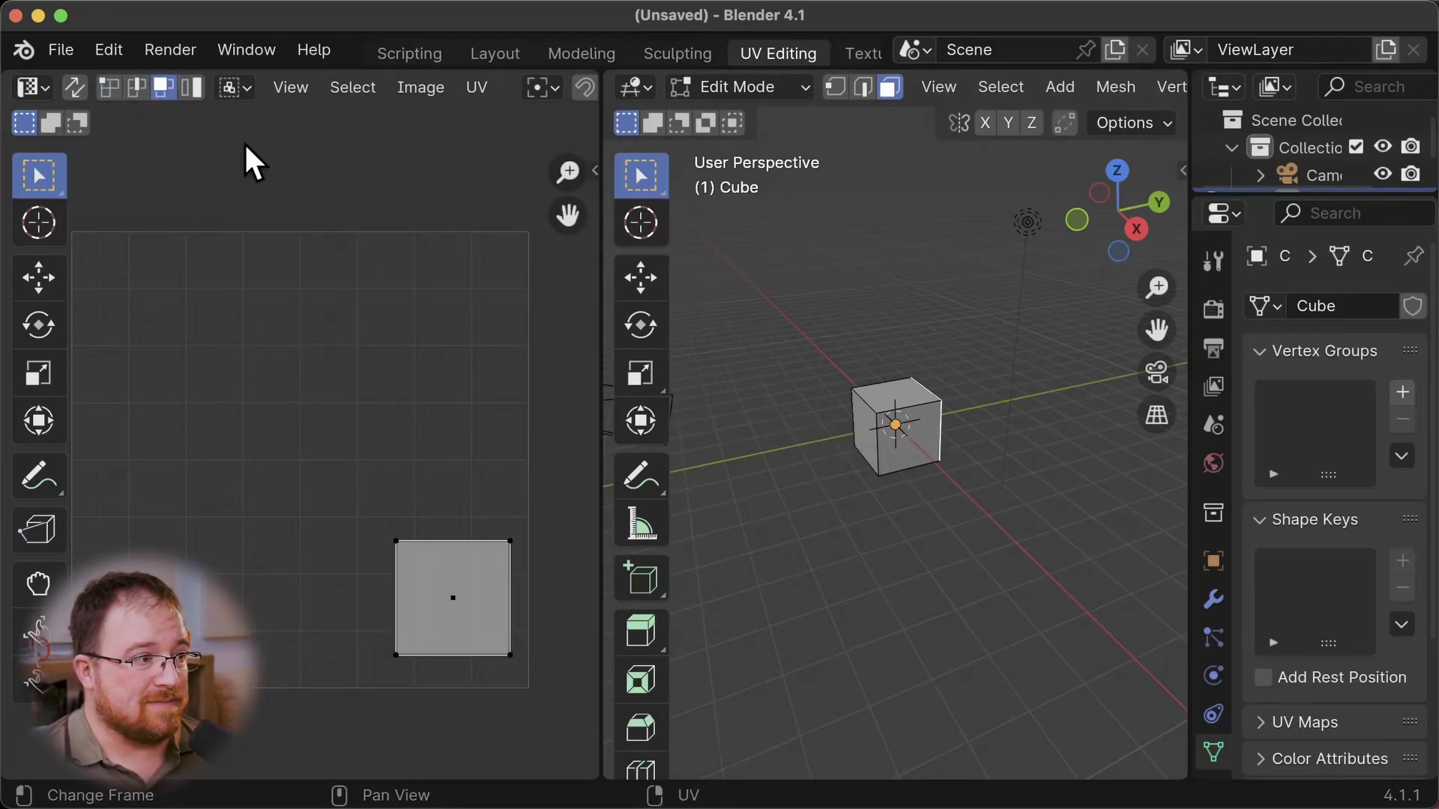
{"action": "key", "text": "a"}
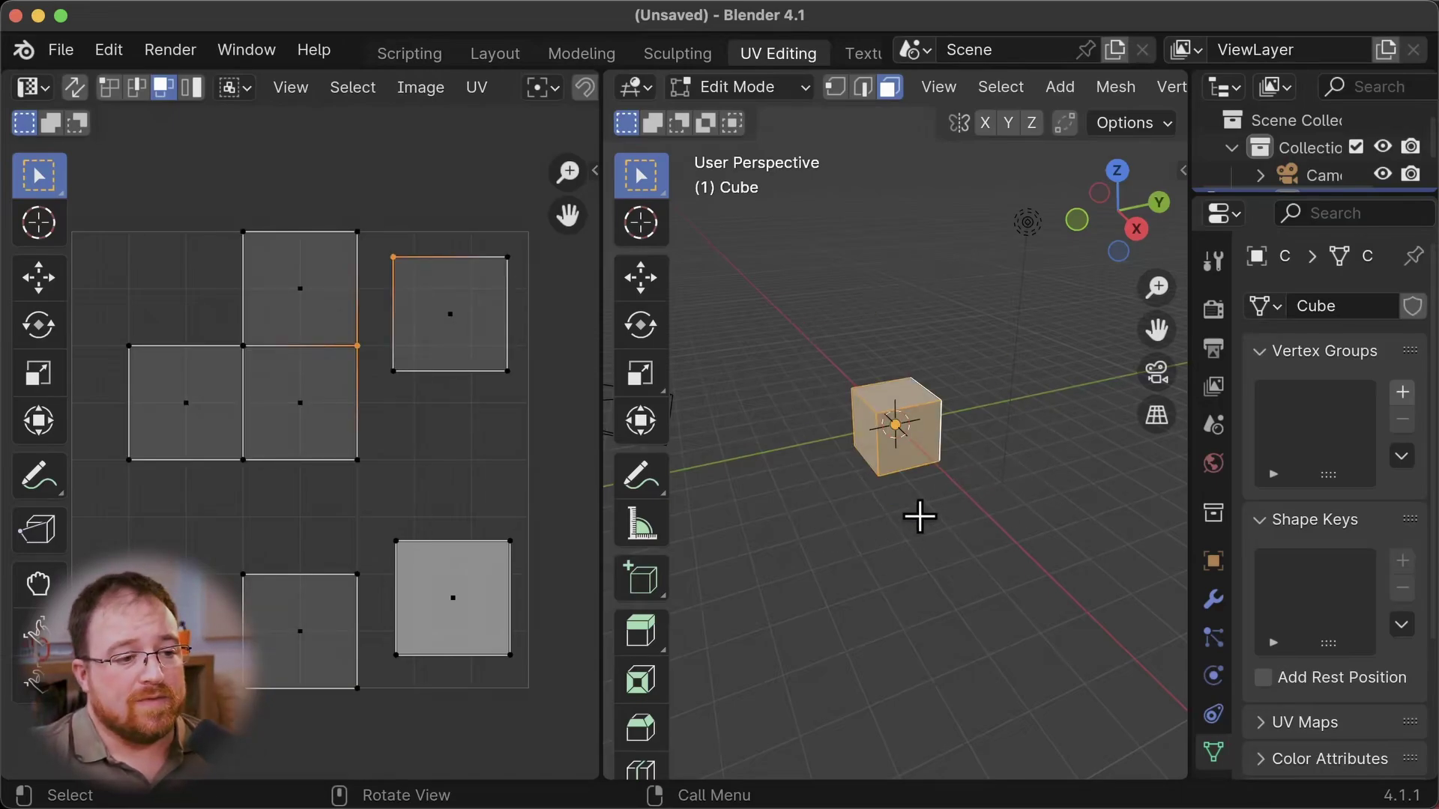
{"action": "left_click", "coordinate": [318, 416]}
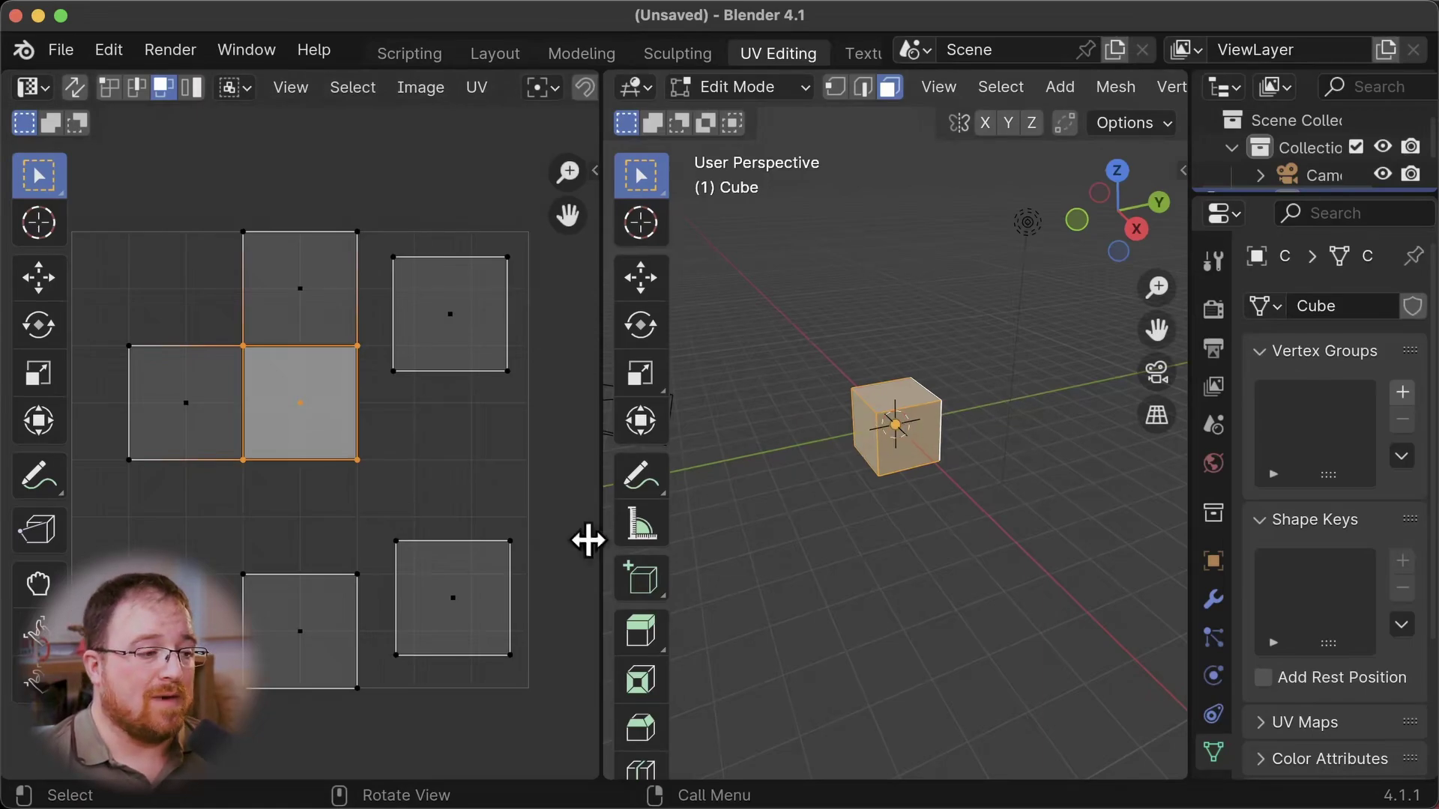
{"action": "key", "text": "g"}
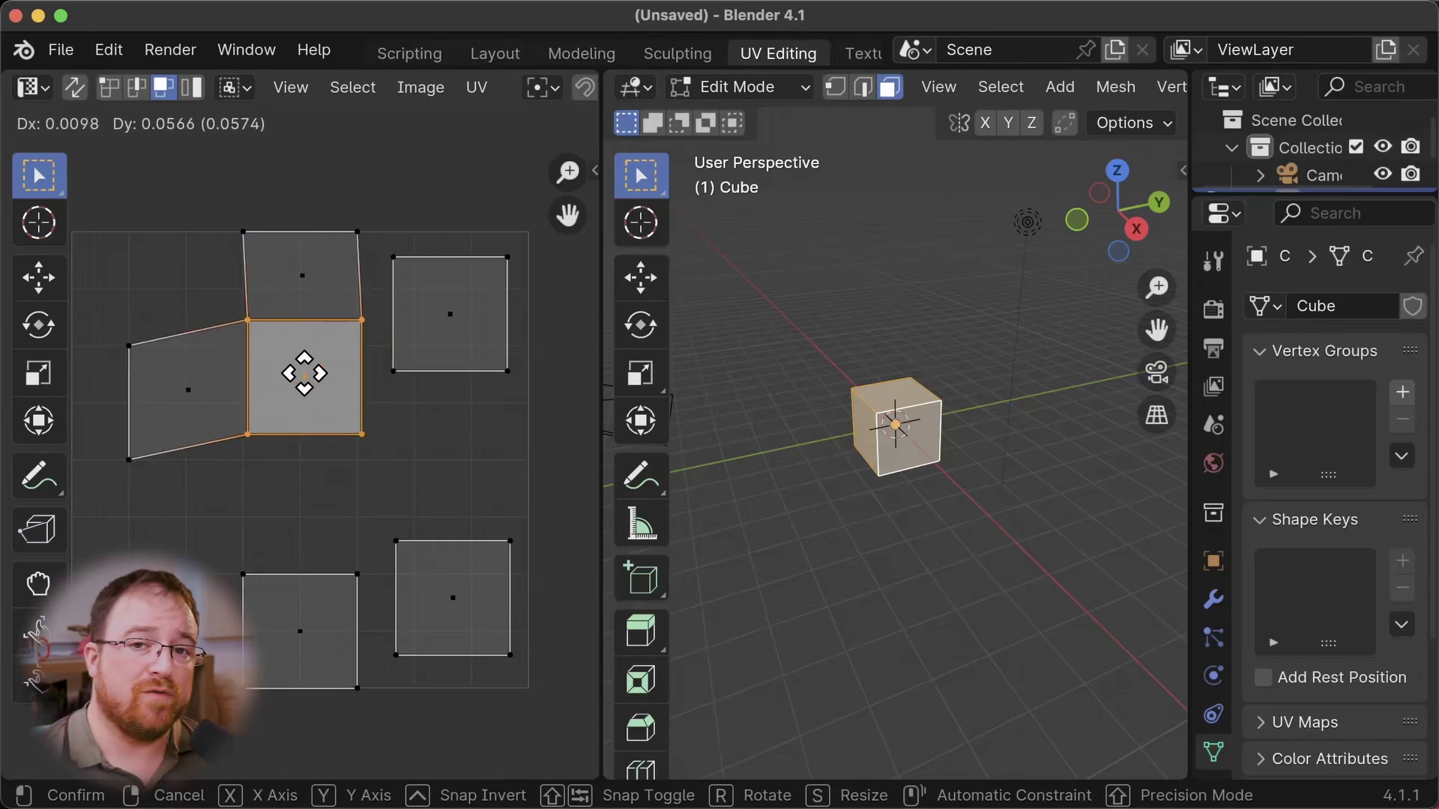
{"action": "left_click", "coordinate": [296, 401]}
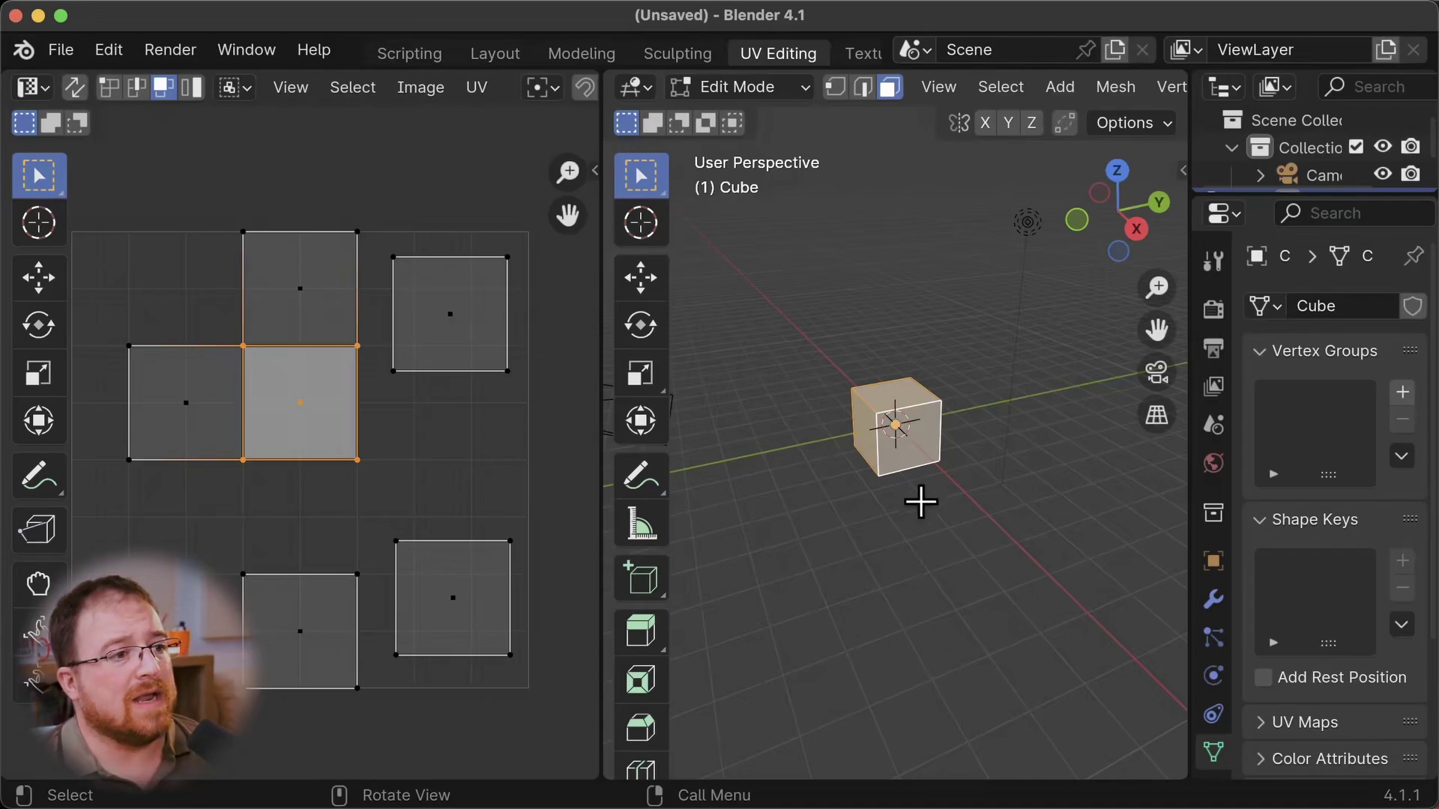
{"action": "left_click", "coordinate": [910, 432]}
Delete the default cube from the scene
{"action": "key", "text": "a"}
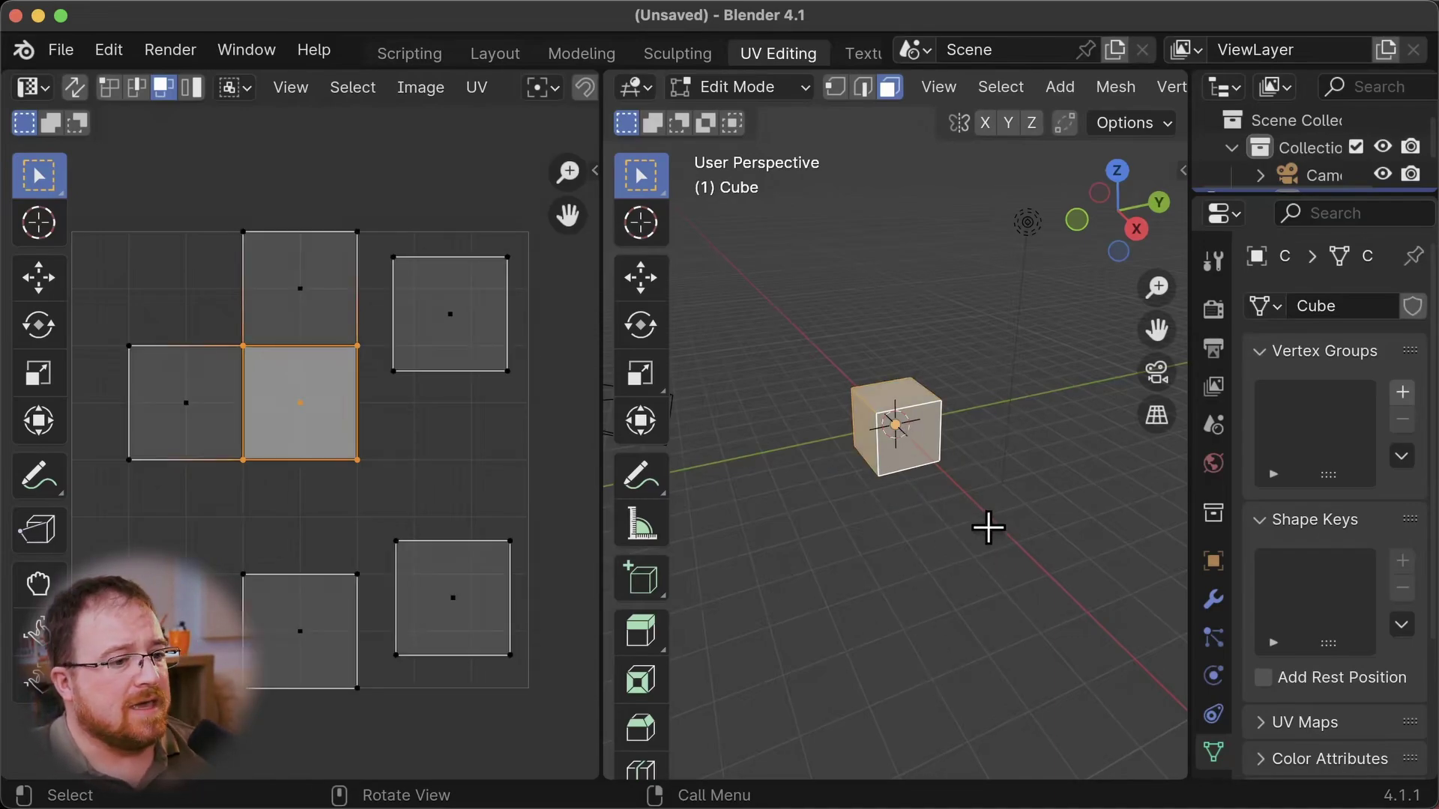
{"action": "key", "text": "x"}
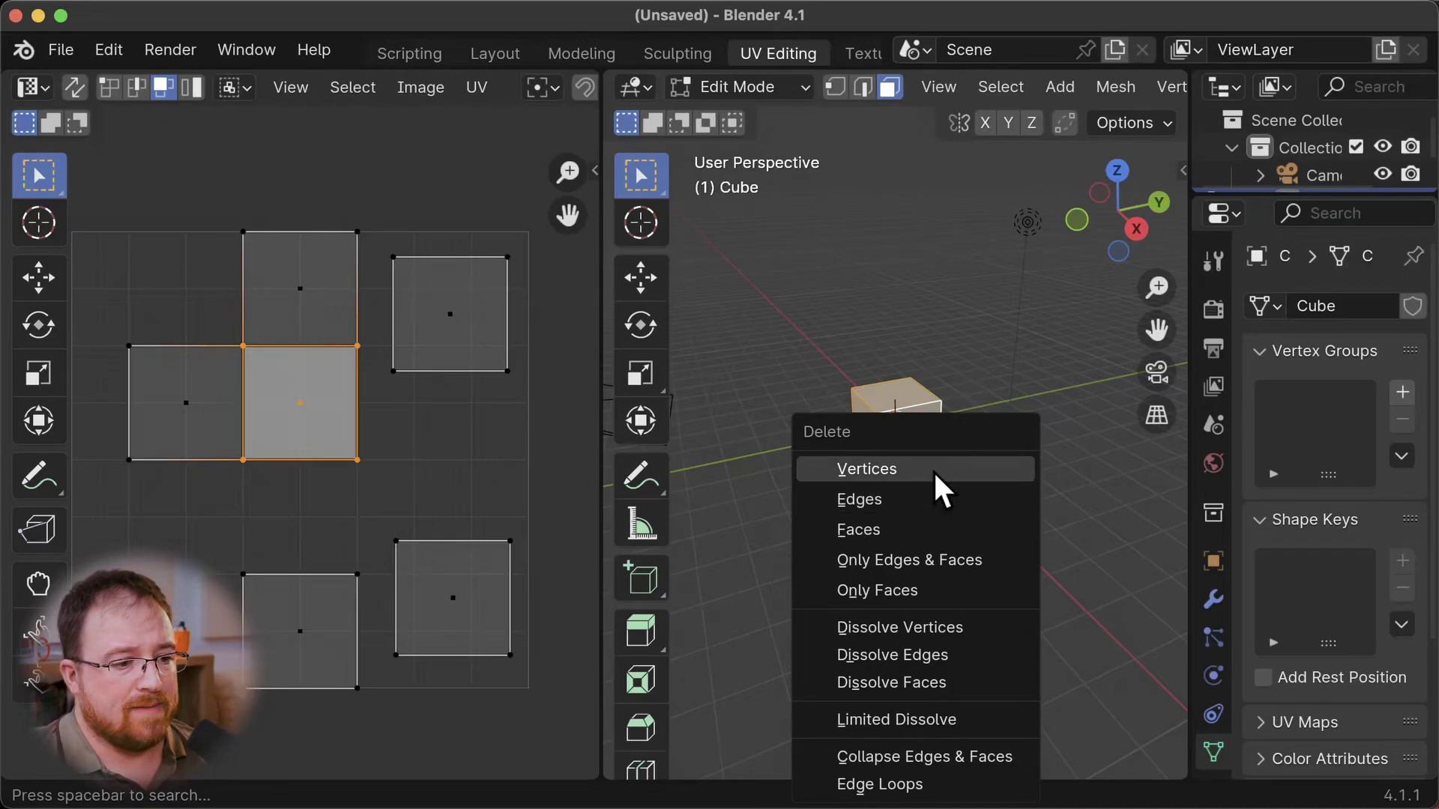
{"action": "key", "text": "Tab"}
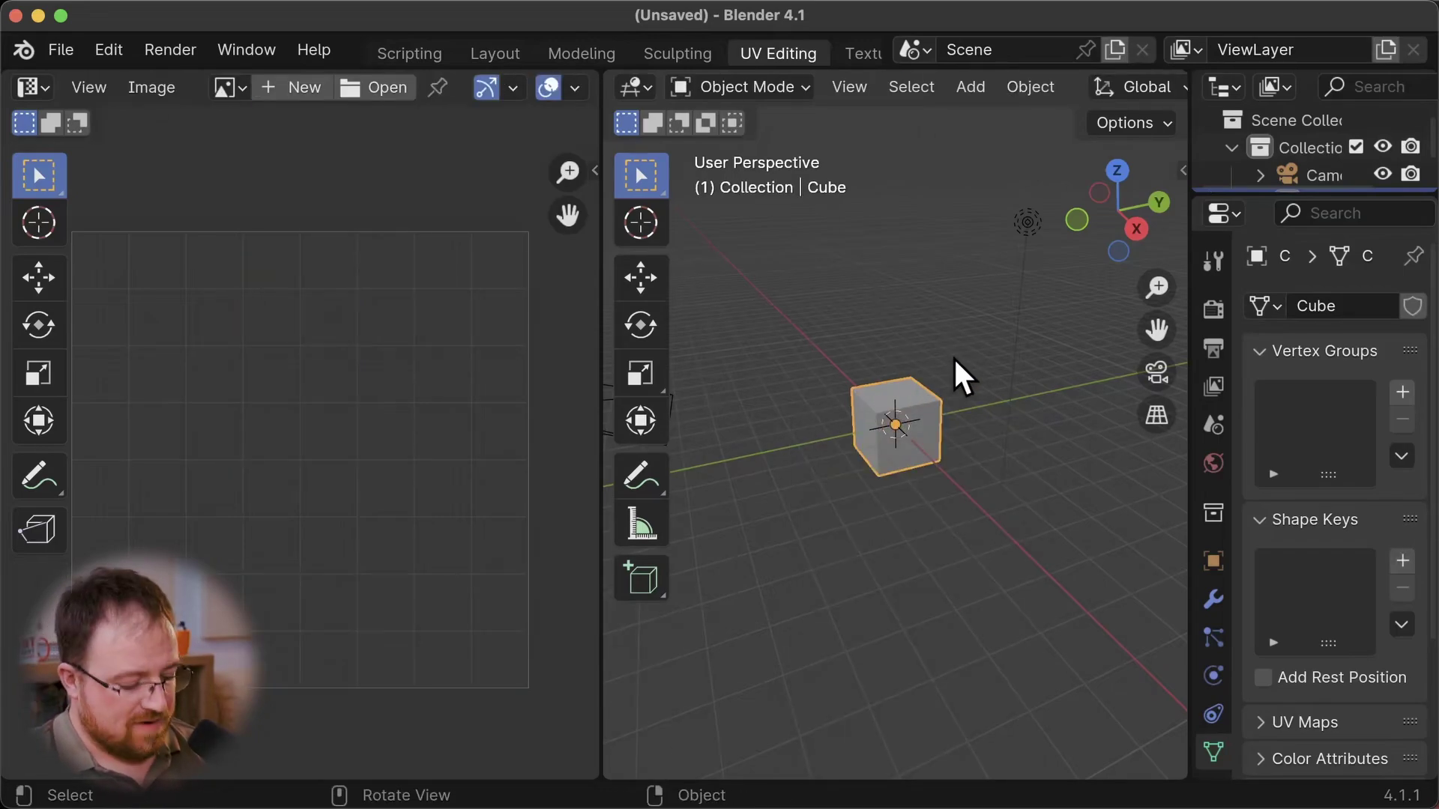
{"action": "key", "text": "Delete"}
{"action": "key", "text": "a"}
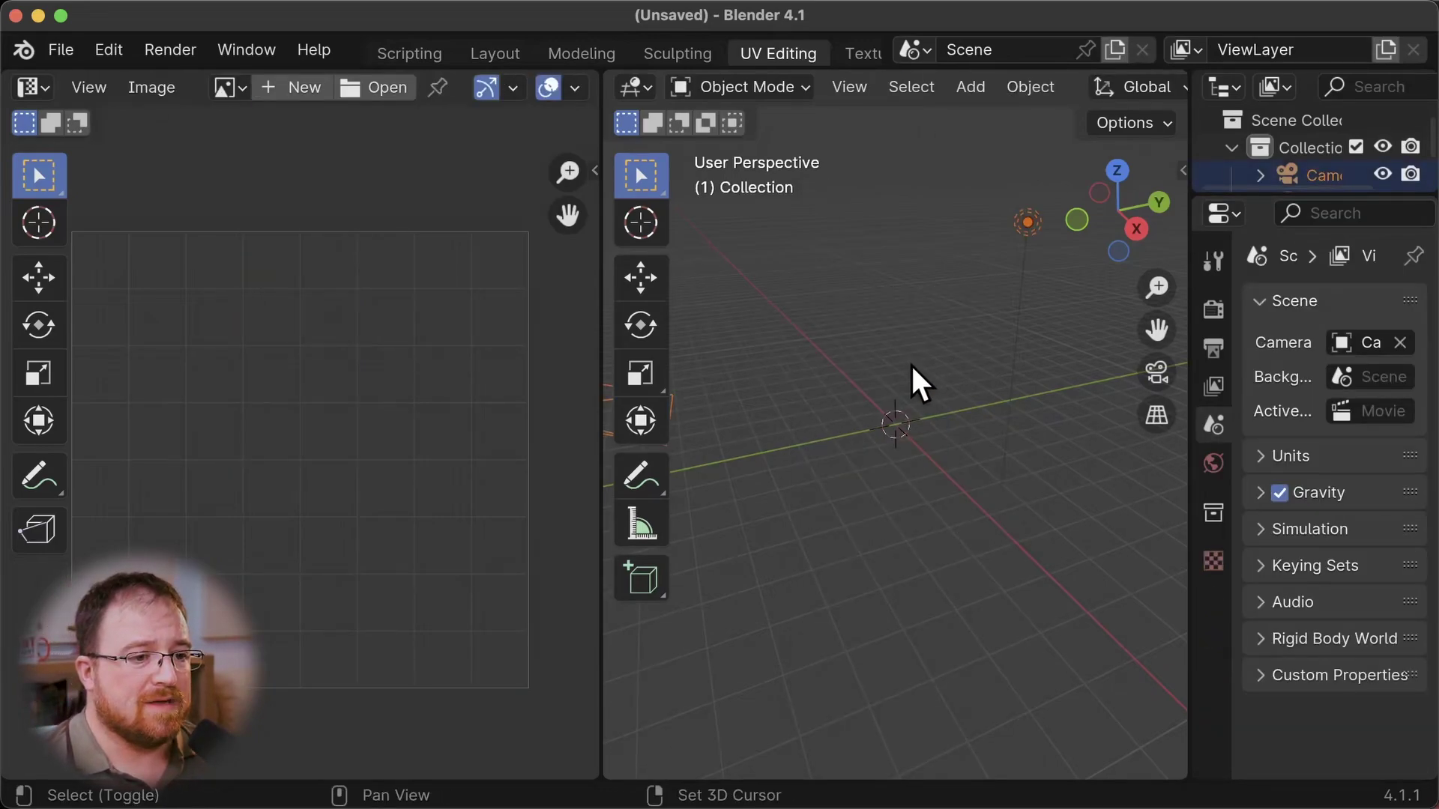
Add a plane and view it from Top Orthographic, zoomed in
{"action": "key", "text": "shift+a"}
{"action": "mouse_move", "coordinate": [906, 275]}
{"action": "left_click", "coordinate": [1065, 273]}
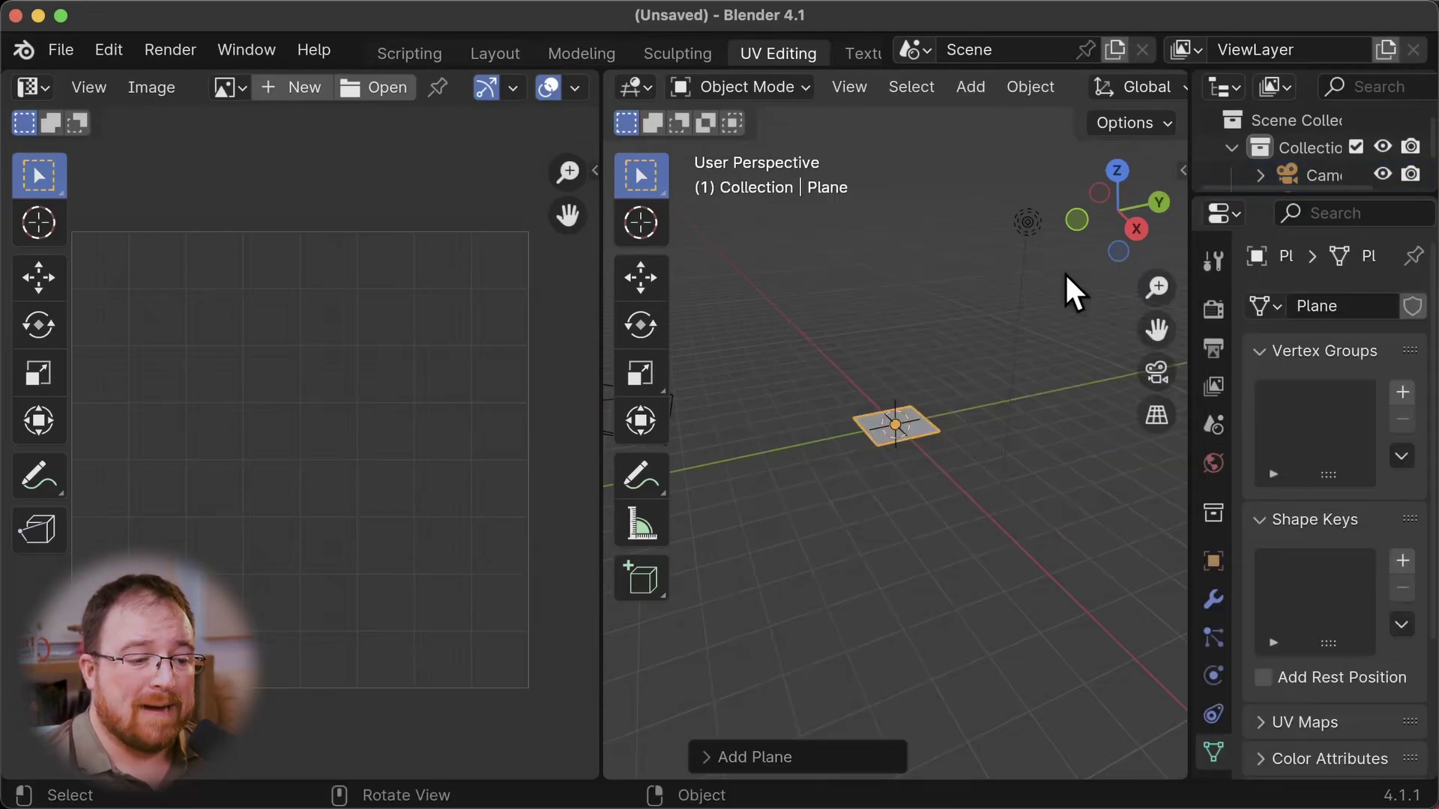
{"action": "key", "text": "KP_7"}
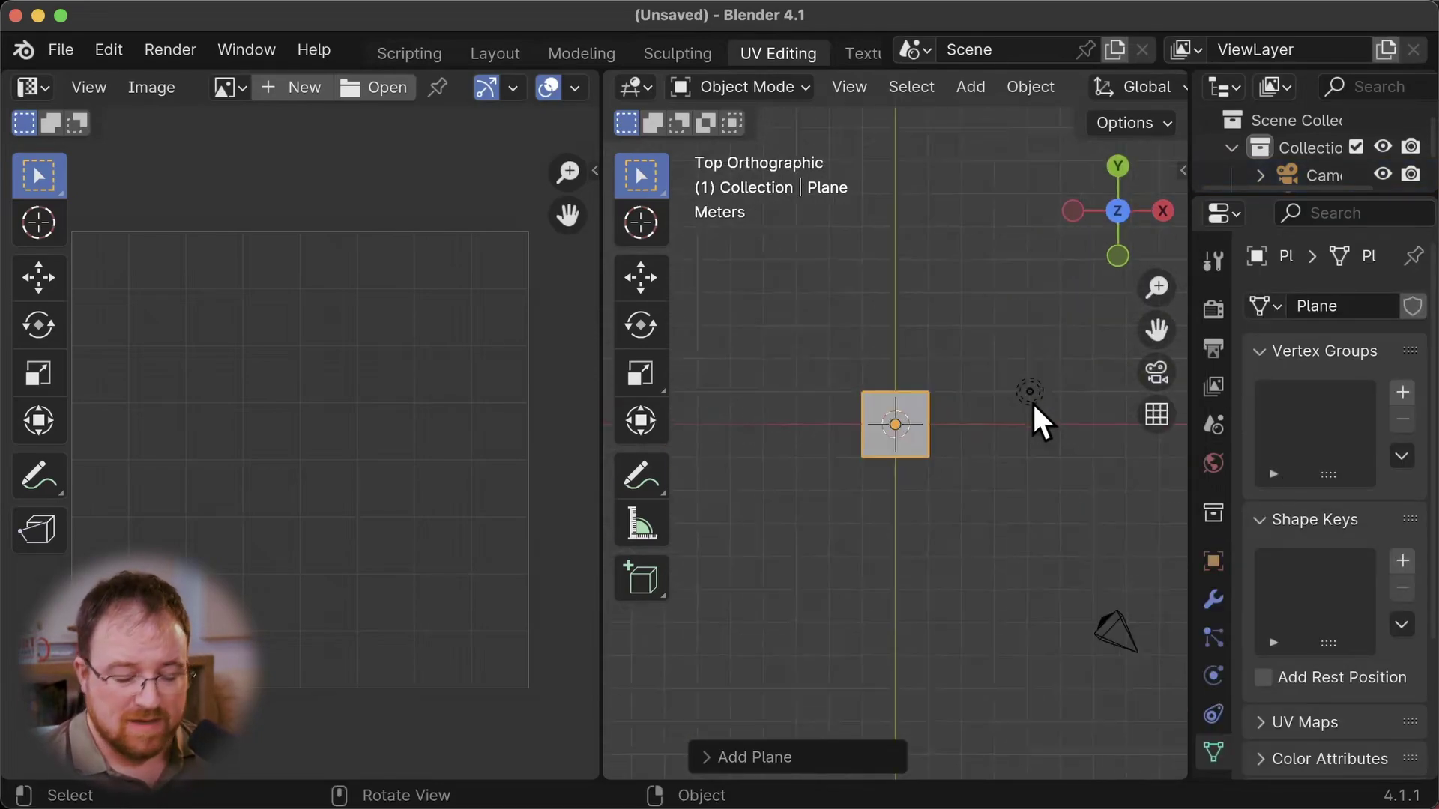
{"action": "scroll", "coordinate": [1081, 503], "scroll_direction": "up", "scroll_amount": 6}
{"action": "scroll", "coordinate": [1082, 506], "scroll_direction": "up", "scroll_amount": 1}
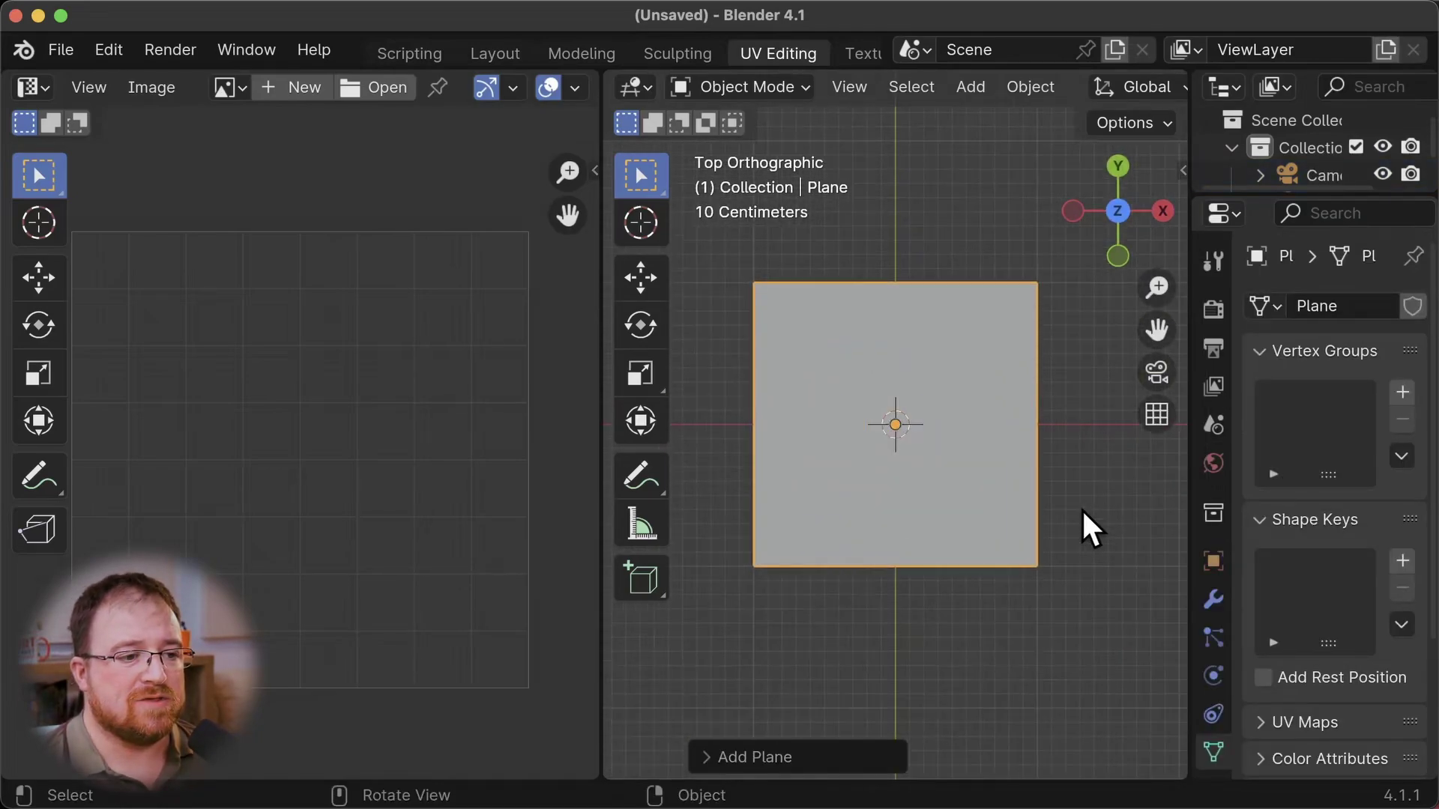
{"action": "scroll", "coordinate": [722, 52], "scroll_direction": "down", "scroll_amount": 5}
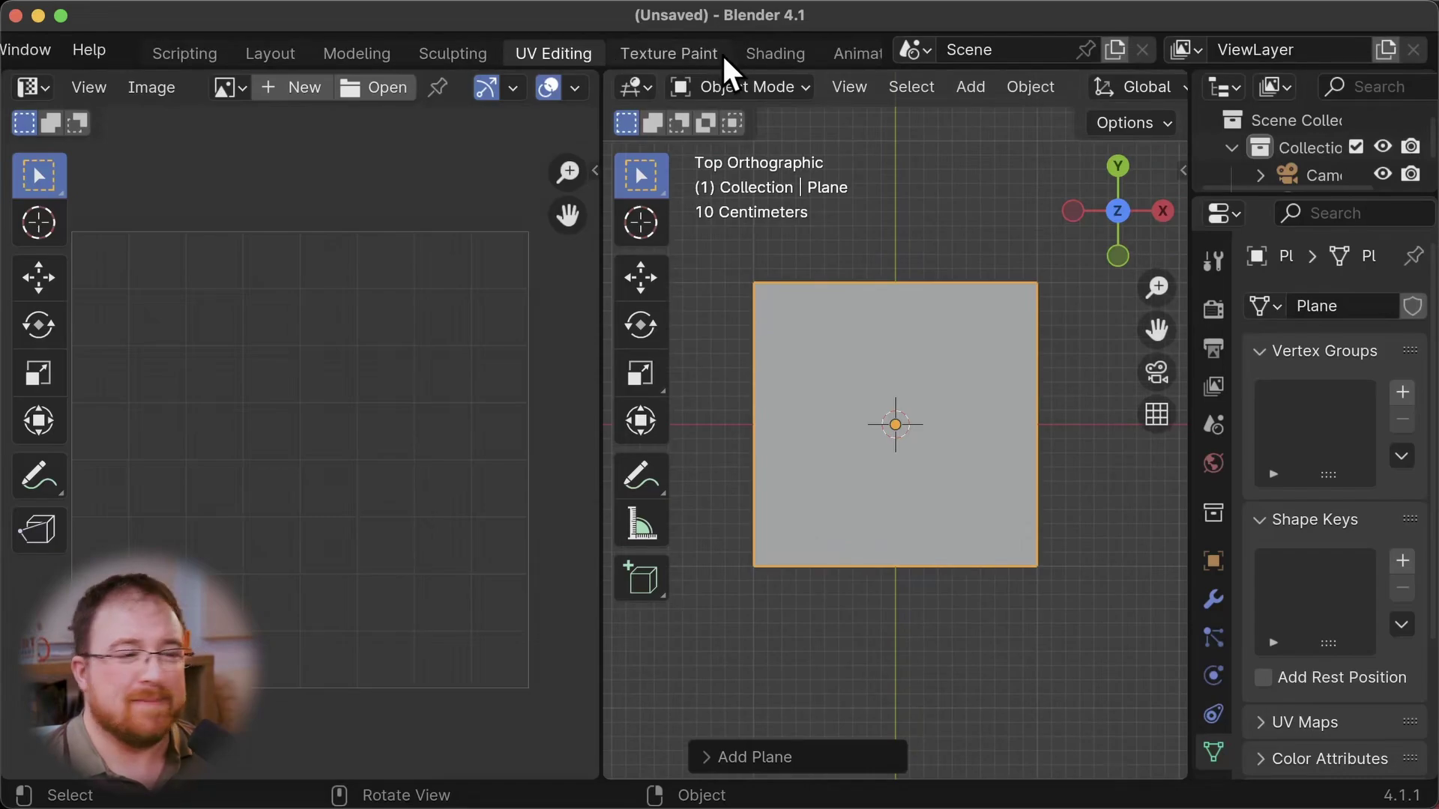
In the Shading workspace, set an orthographic top view centred on the plane
{"action": "left_click", "coordinate": [721, 53]}
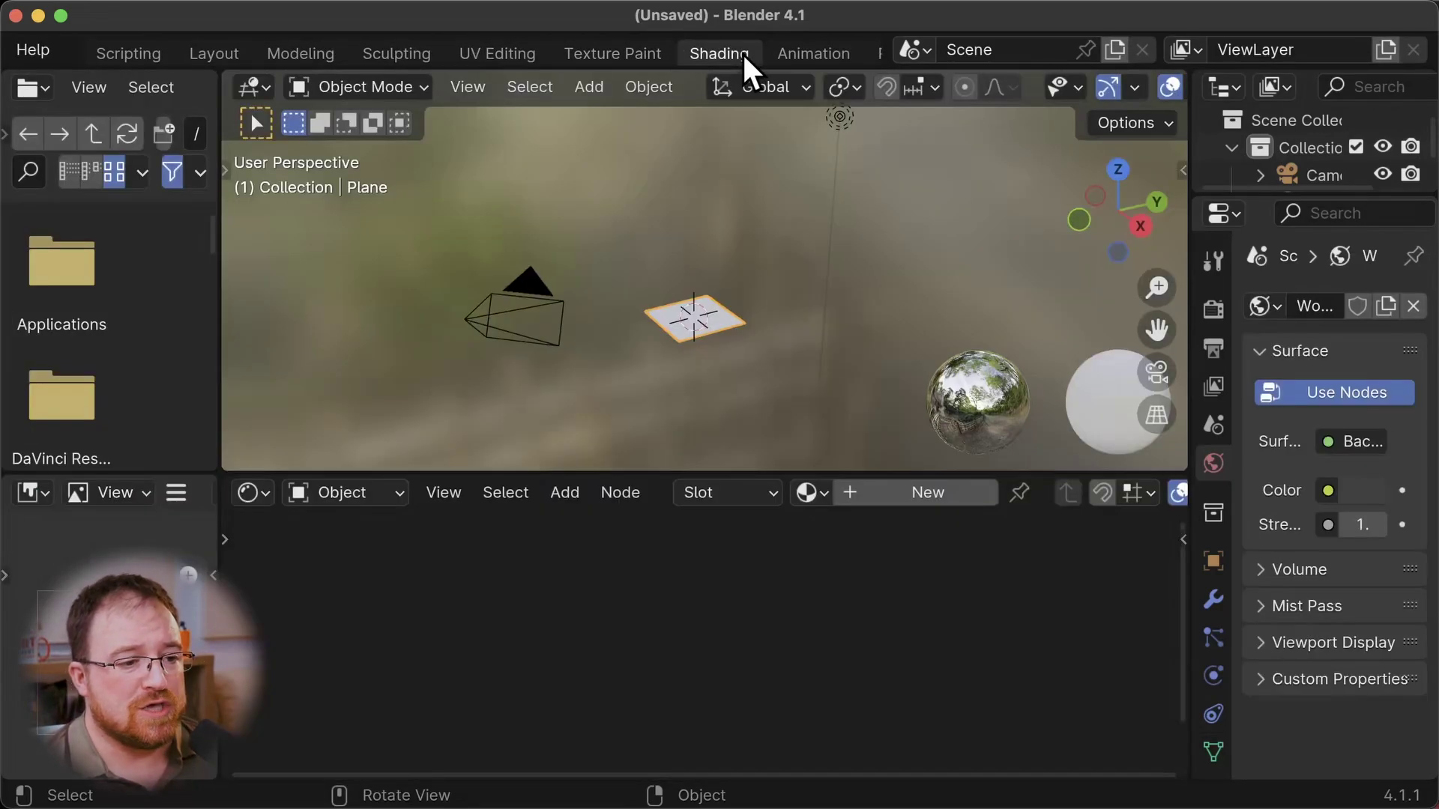
{"action": "key", "text": "KP_5"}
{"action": "key", "text": "KP_7"}
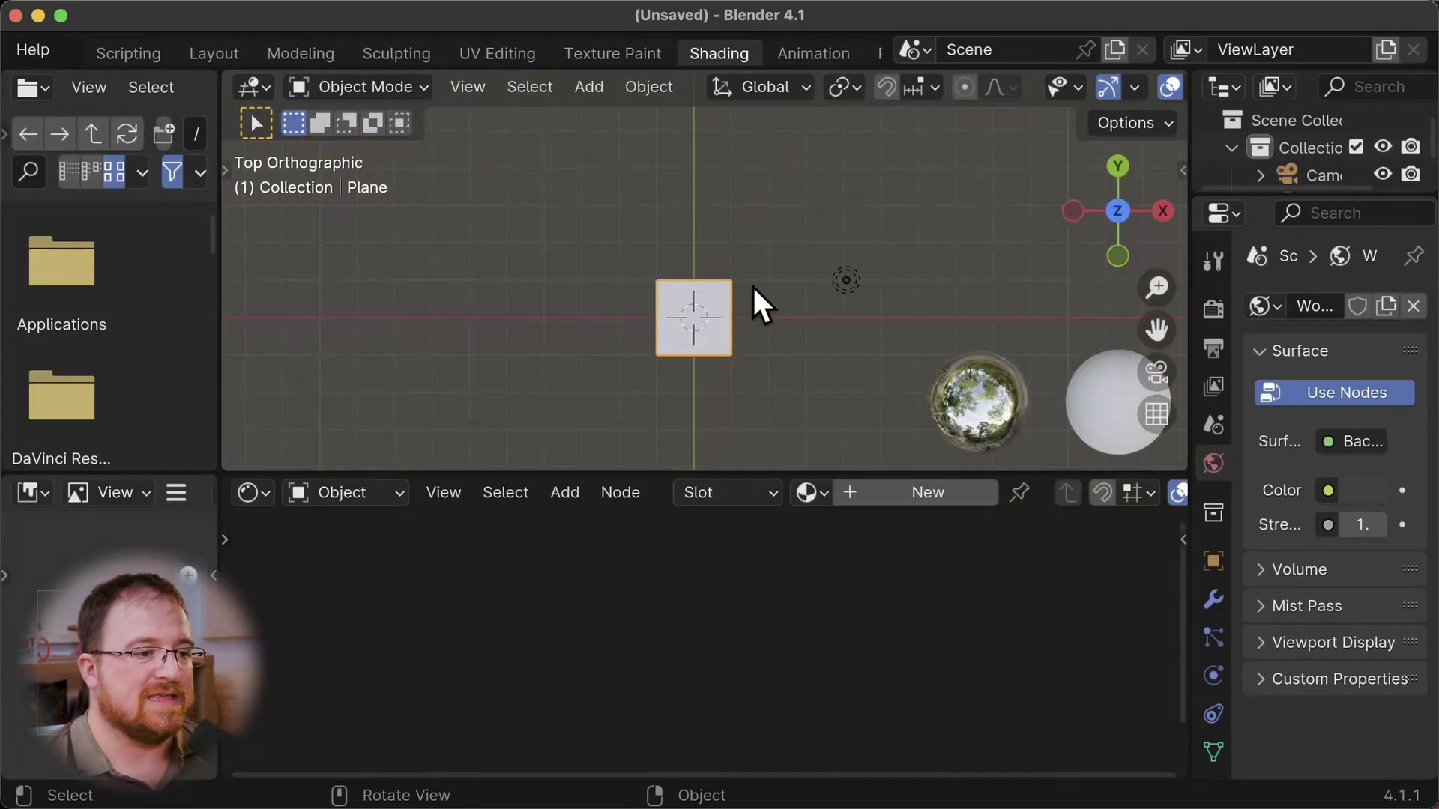
{"action": "scroll", "coordinate": [790, 359], "scroll_direction": "up", "scroll_amount": 7}
{"action": "middle_click_drag", "start_coordinate": [780, 392], "coordinate": [834, 202], "text": "shift"}
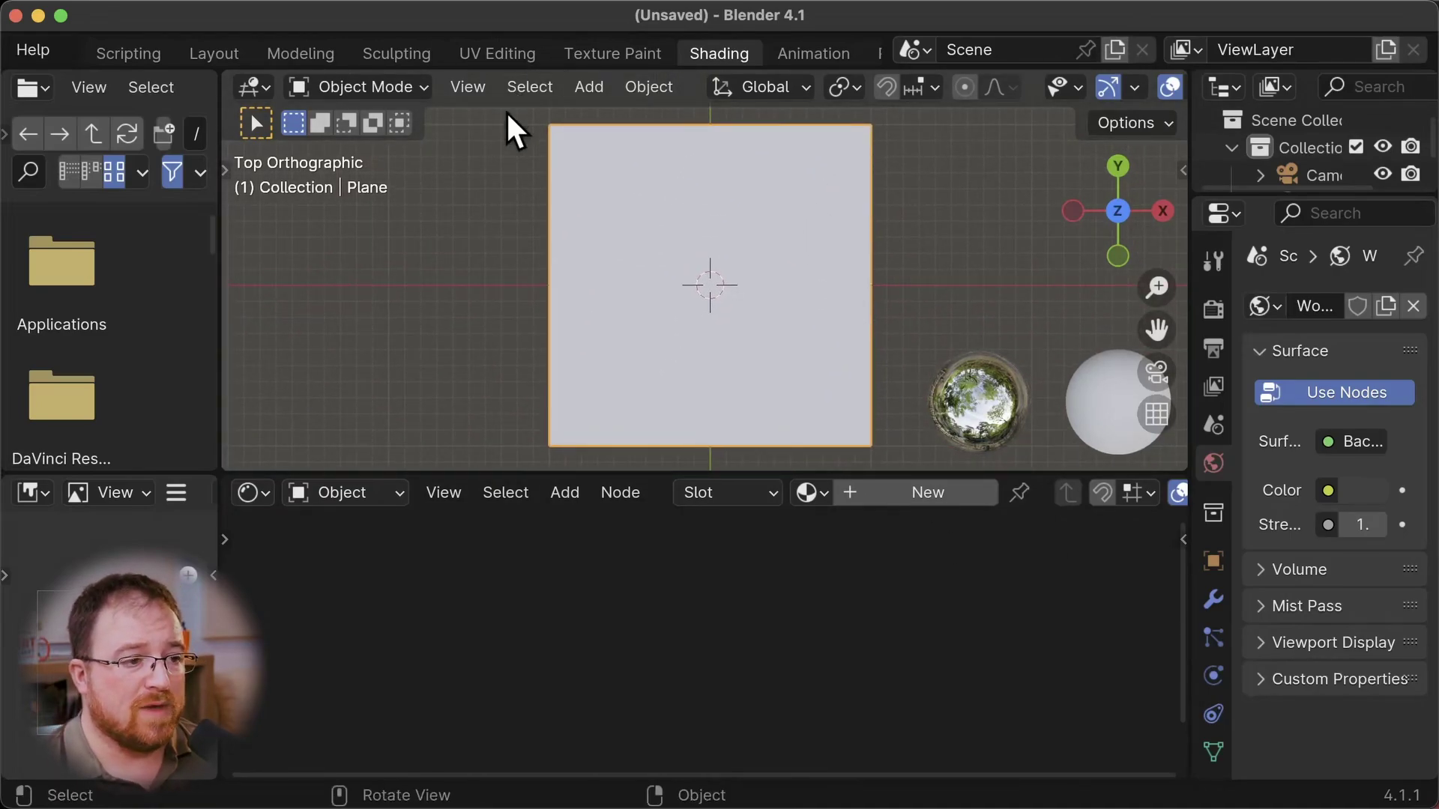
Create a new material and search 'texture coo' from the Base Color link
{"action": "left_click", "coordinate": [880, 494]}
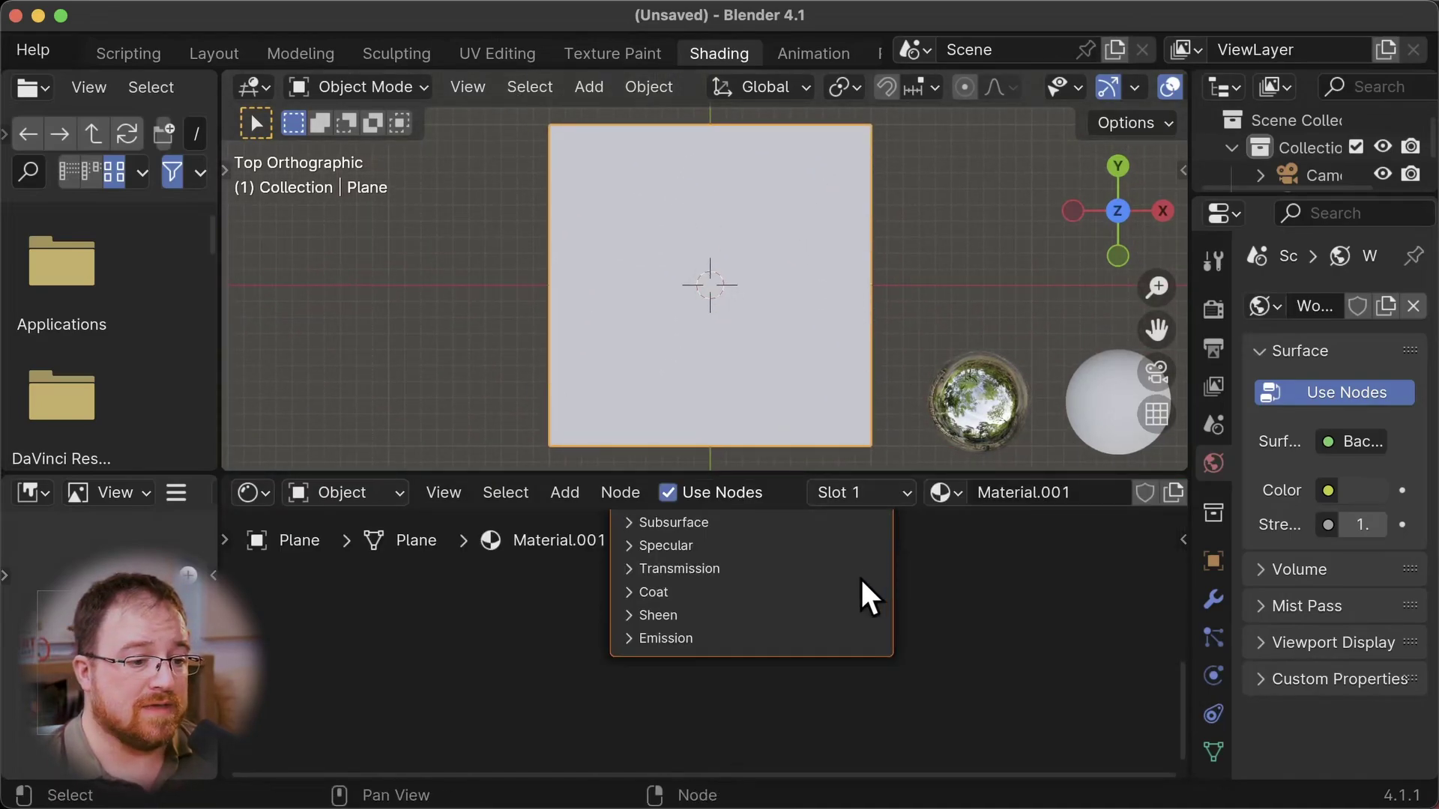
{"action": "scroll", "coordinate": [957, 587], "scroll_direction": "up", "scroll_amount": 2}
{"action": "scroll", "coordinate": [963, 617], "scroll_direction": "down", "scroll_amount": 3}
{"action": "middle_click_drag", "start_coordinate": [963, 617], "coordinate": [1045, 708]}
{"action": "scroll", "coordinate": [793, 630], "scroll_direction": "up", "scroll_amount": 4}
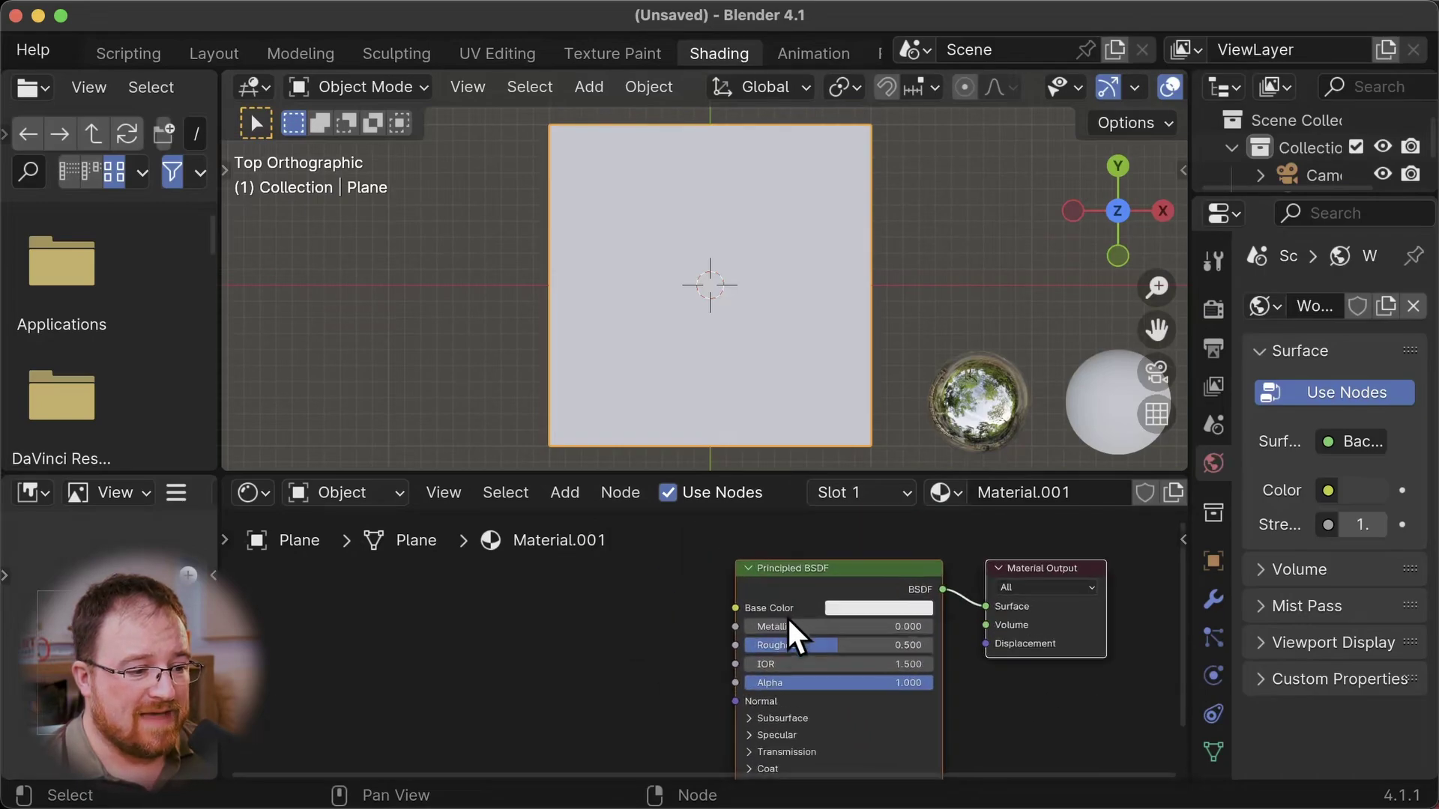
{"action": "left_click_drag", "start_coordinate": [759, 582], "coordinate": [557, 597]}
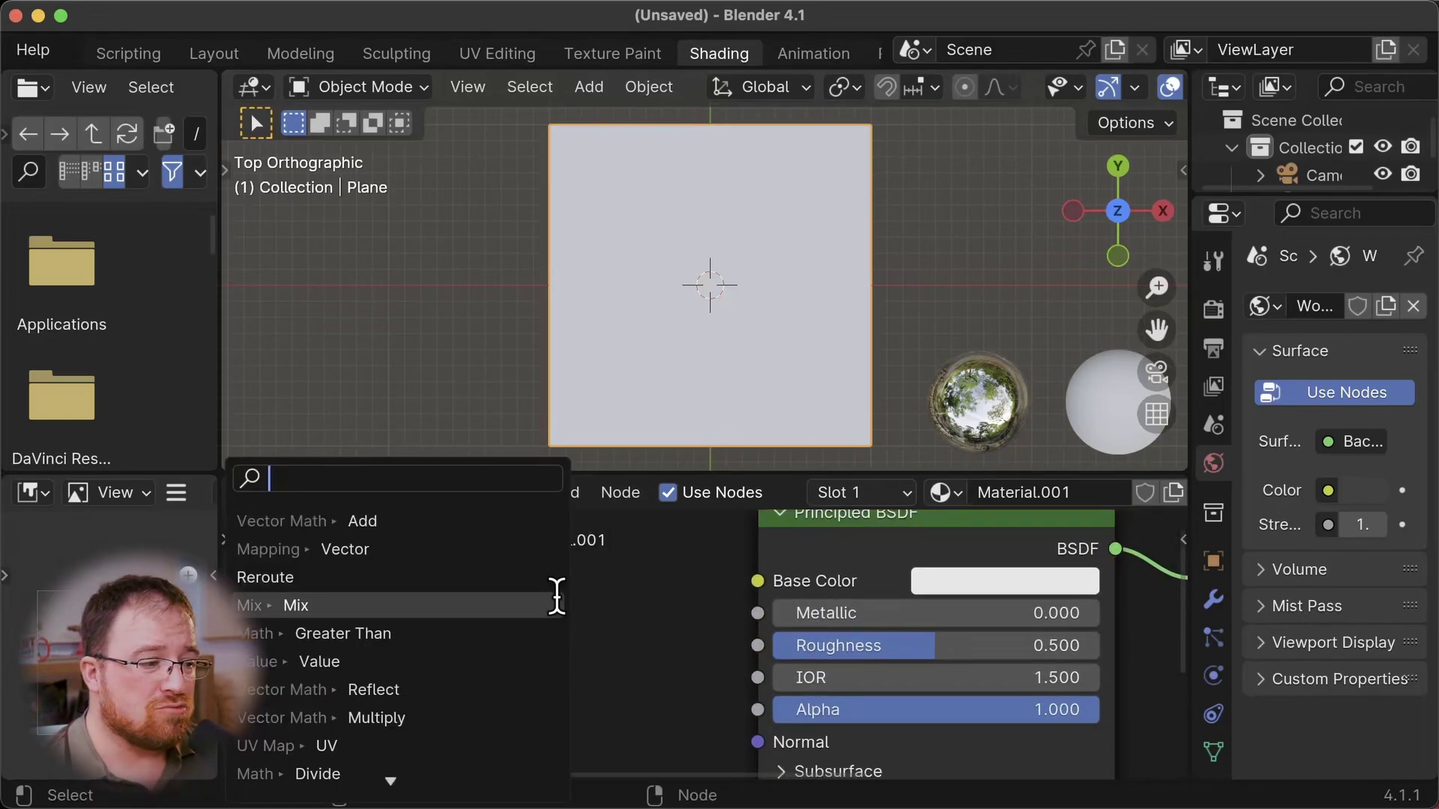
{"action": "type", "text": "t"}
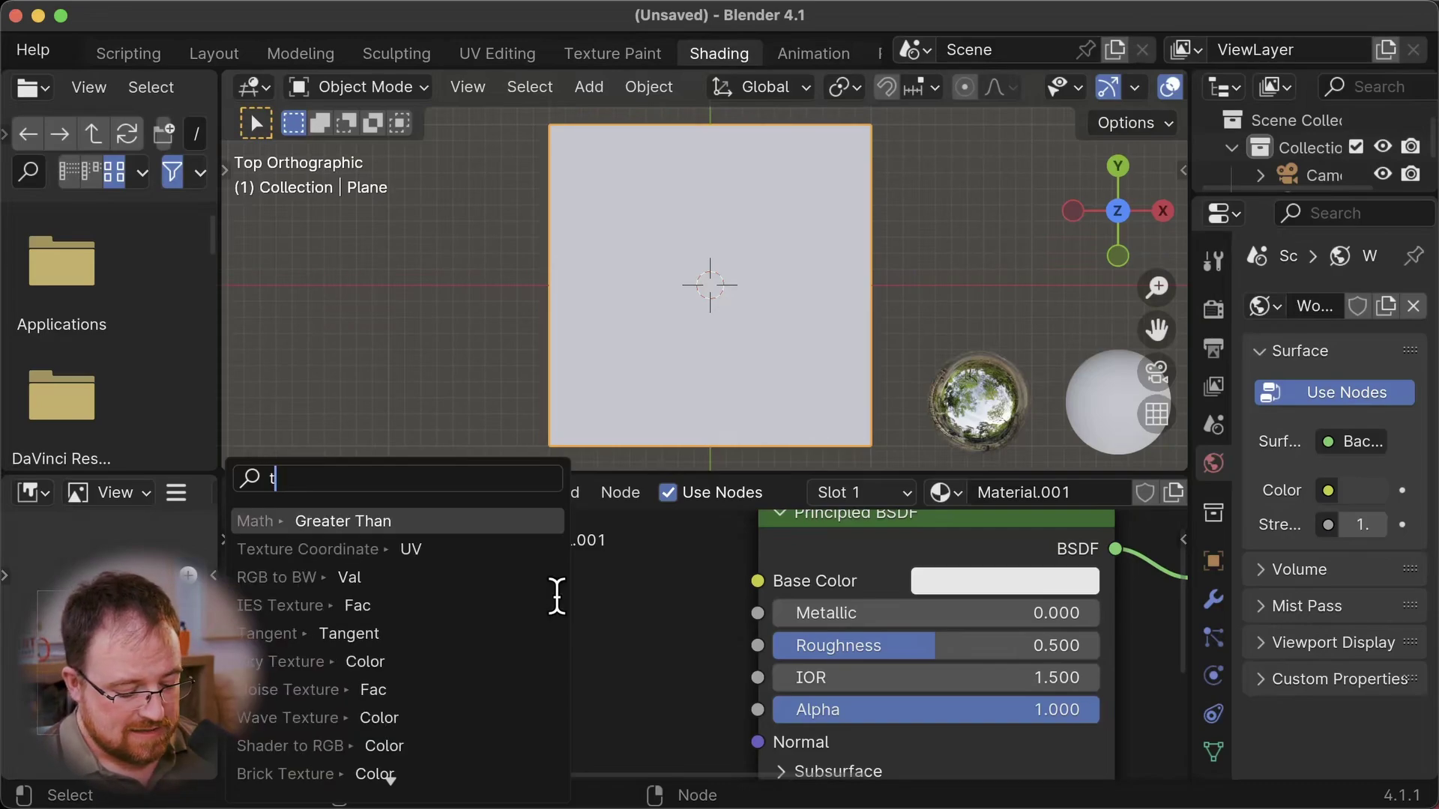
{"action": "type", "text": "exture coo"}
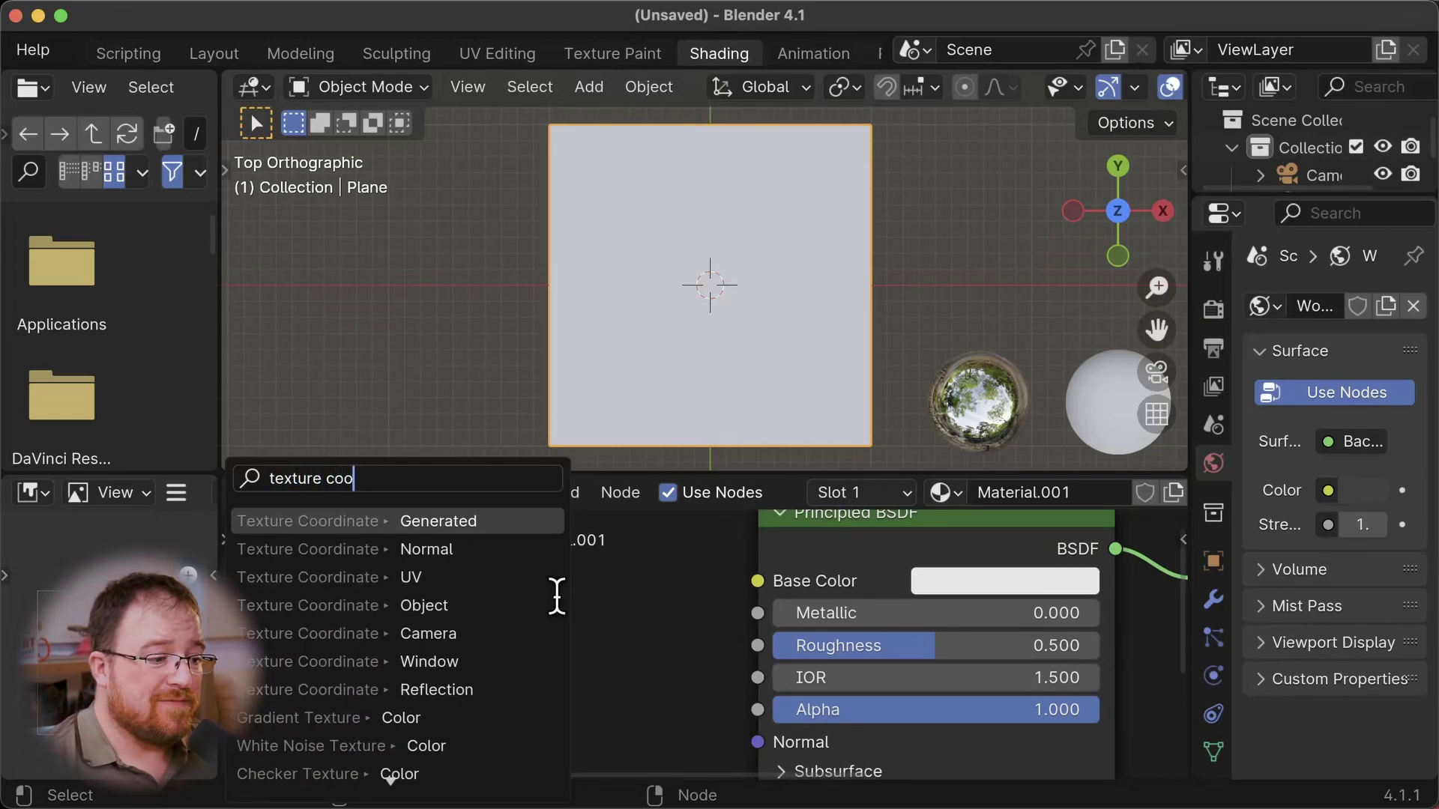
Add a Texture Coordinate node with its UV output linked to the Base Color
{"action": "key", "text": "Down"}
{"action": "key", "text": "Down"}
{"action": "key", "text": "Return"}
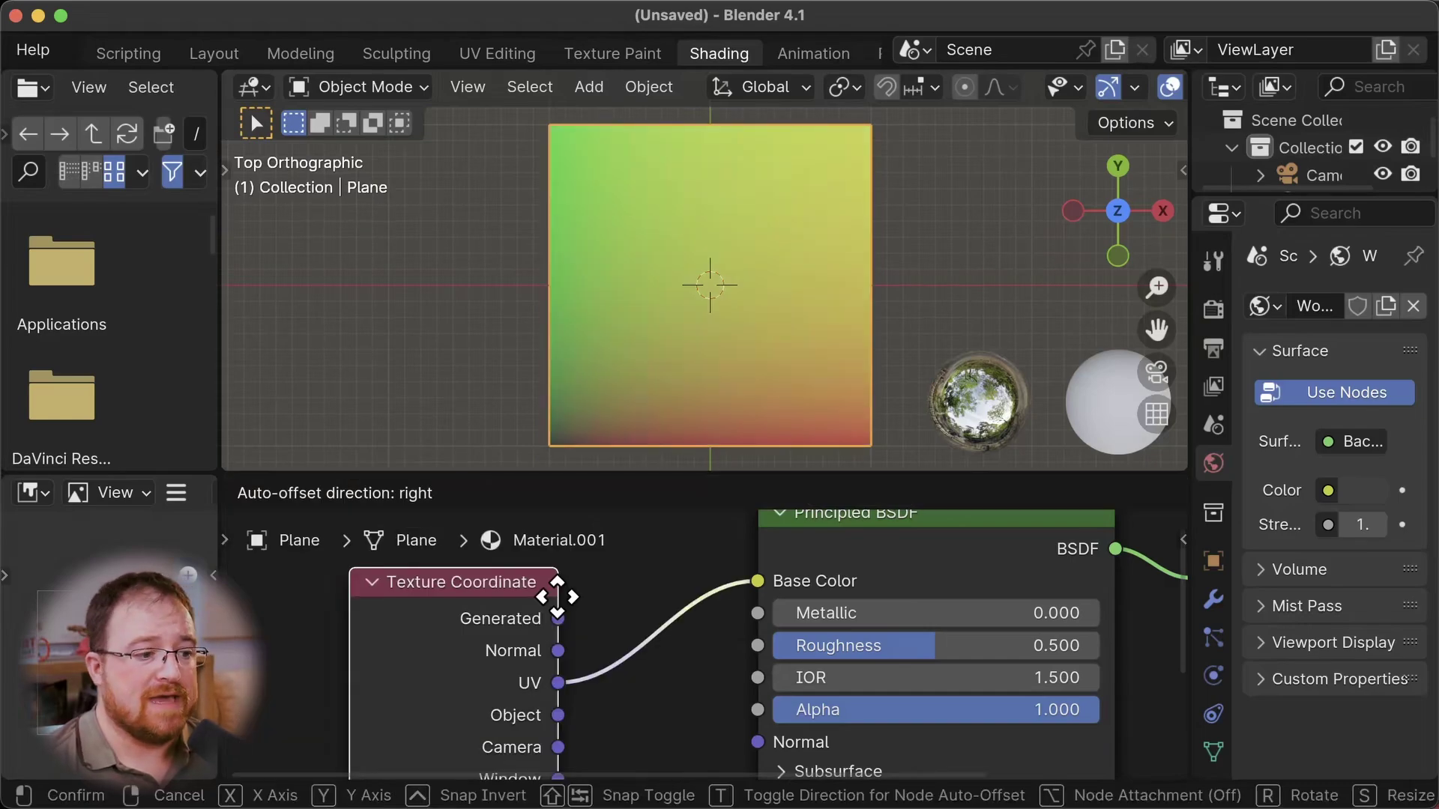
{"action": "left_click", "coordinate": [558, 598]}
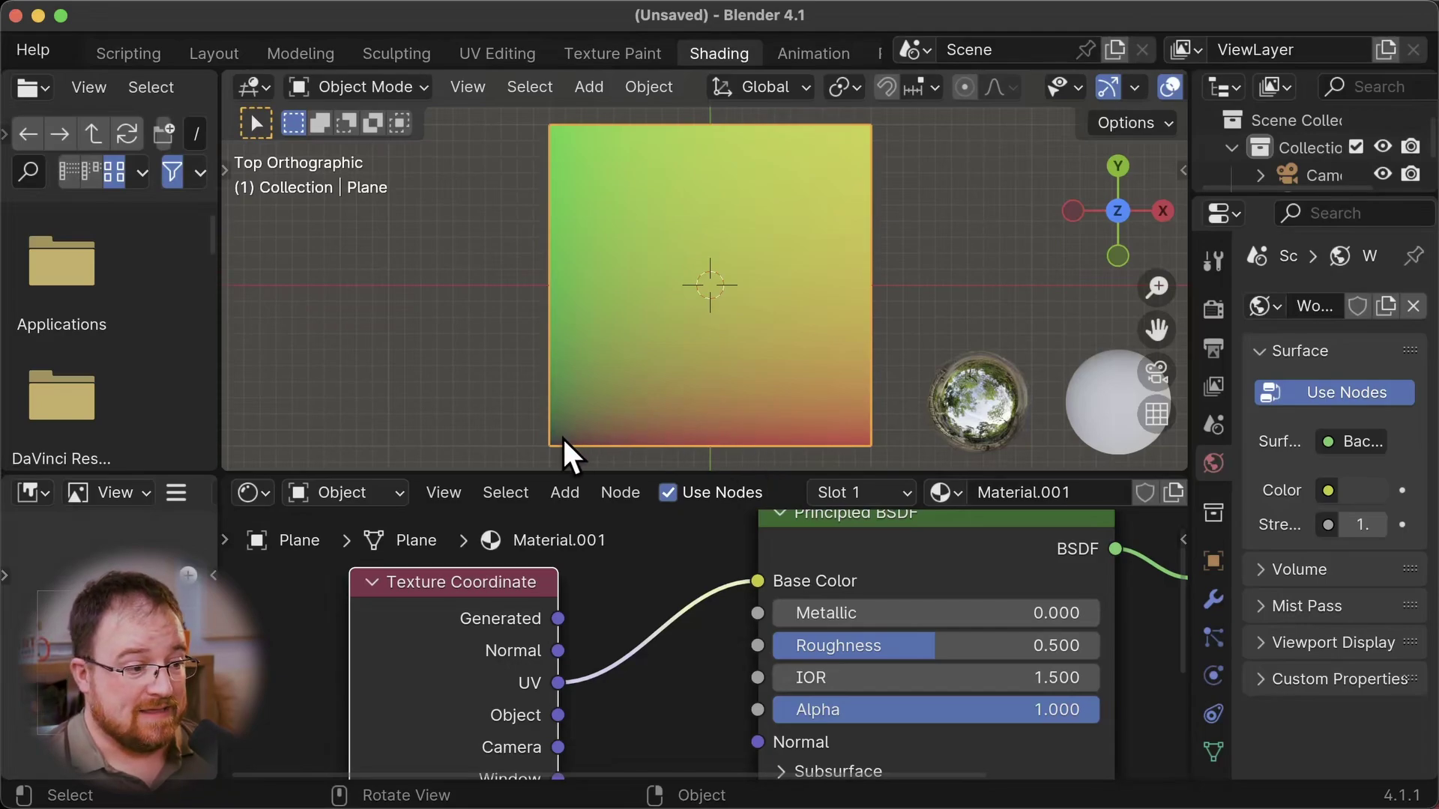
Annotate U and V axis arrows and labels along the plane, then unlink UV from Base Color
{"action": "left_click_drag", "start_coordinate": [562, 436], "coordinate": [844, 432]}
{"action": "mouse_move", "coordinate": [691, 383]}
{"action": "left_mouse_down"}
{"action": "mouse_move", "coordinate": [712, 413]}
{"action": "mouse_move", "coordinate": [718, 379]}
{"action": "left_mouse_up"}
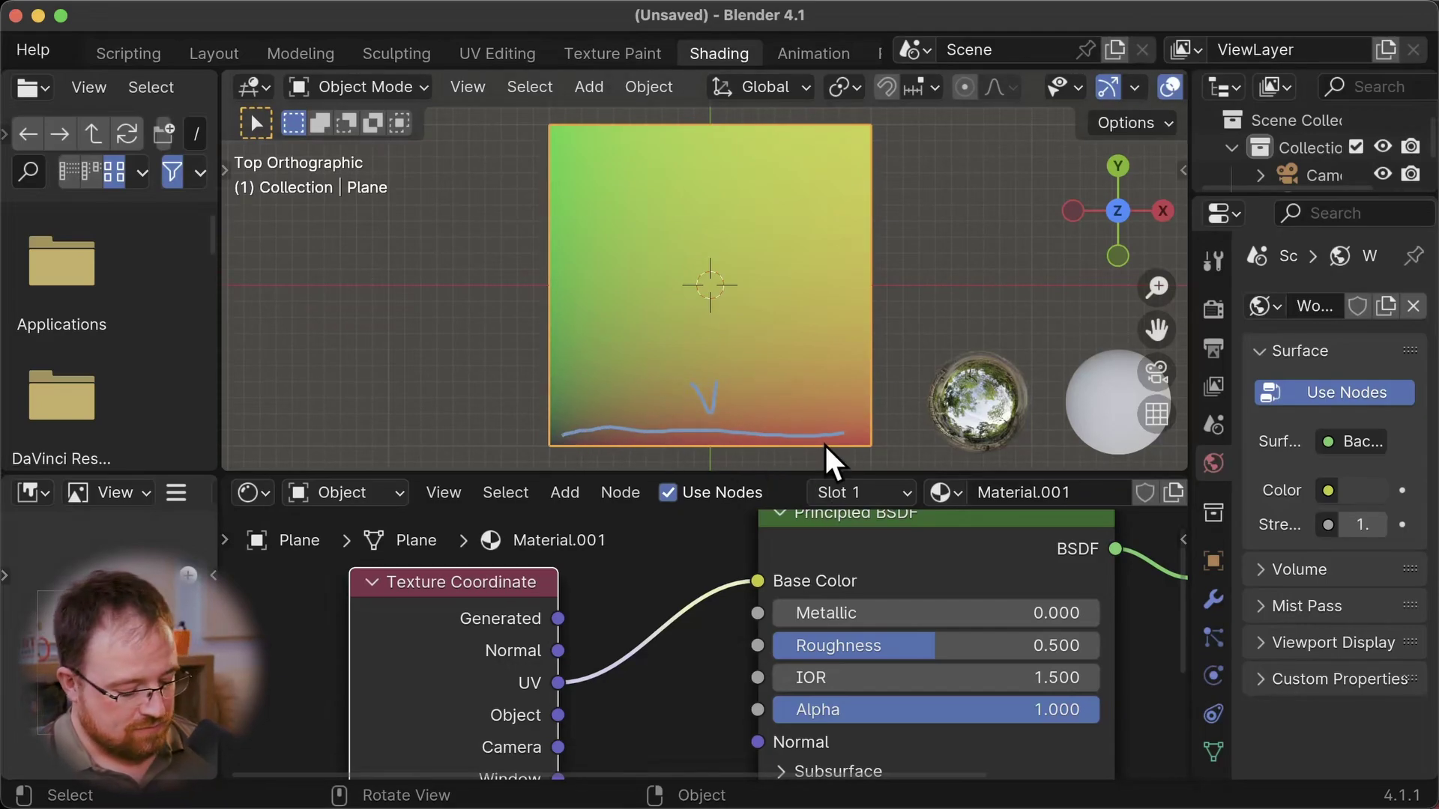
{"action": "key", "text": "ctrl+z"}
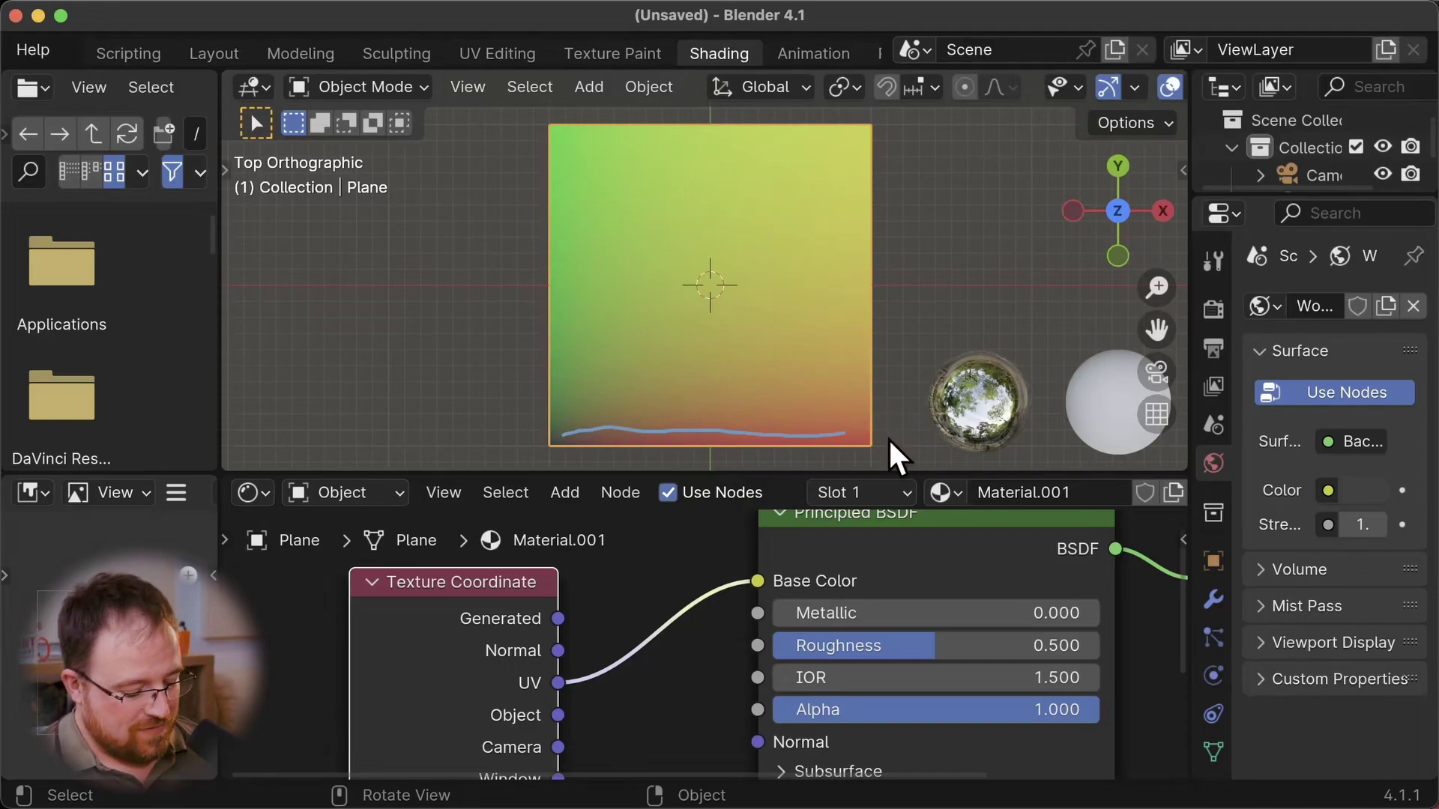
{"action": "left_click_drag", "start_coordinate": [885, 397], "coordinate": [928, 413]}
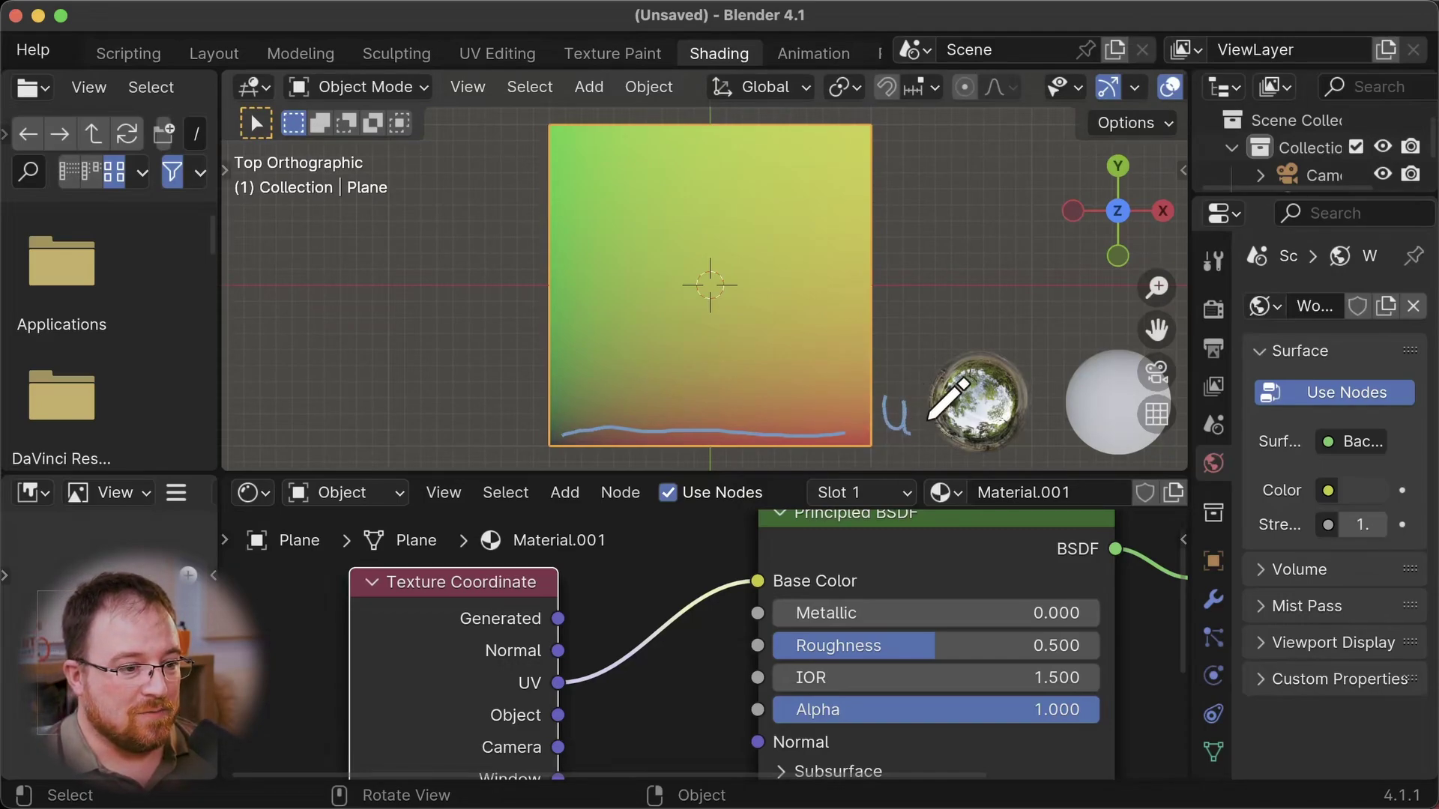
{"action": "left_click_drag", "start_coordinate": [472, 258], "coordinate": [507, 252]}
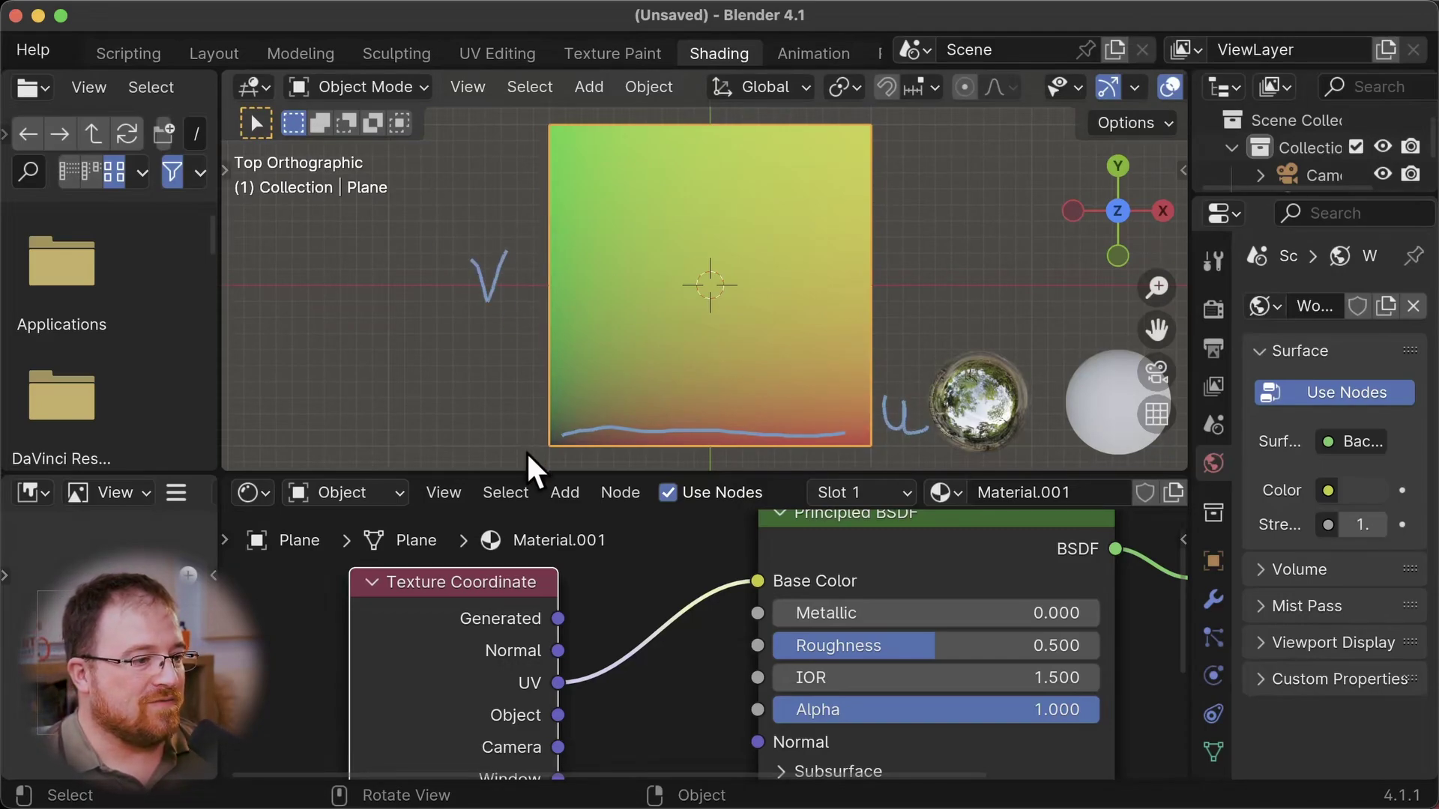
{"action": "mouse_move", "coordinate": [533, 431]}
{"action": "left_mouse_down"}
{"action": "mouse_move", "coordinate": [533, 135]}
{"action": "mouse_move", "coordinate": [547, 150]}
{"action": "left_mouse_up"}
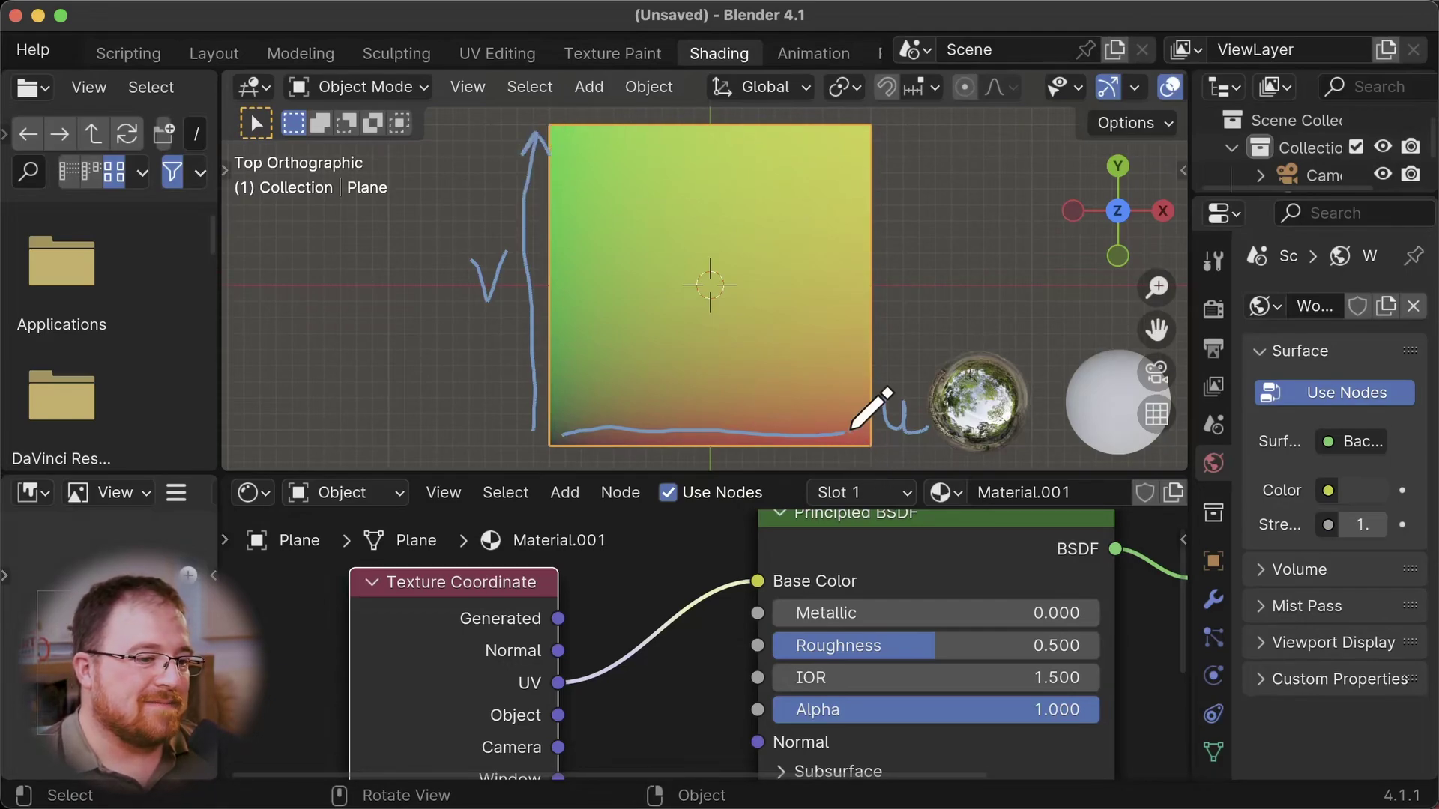
{"action": "mouse_move", "coordinate": [852, 428]}
{"action": "left_mouse_down"}
{"action": "mouse_move", "coordinate": [872, 433]}
{"action": "mouse_move", "coordinate": [861, 444]}
{"action": "left_mouse_up"}
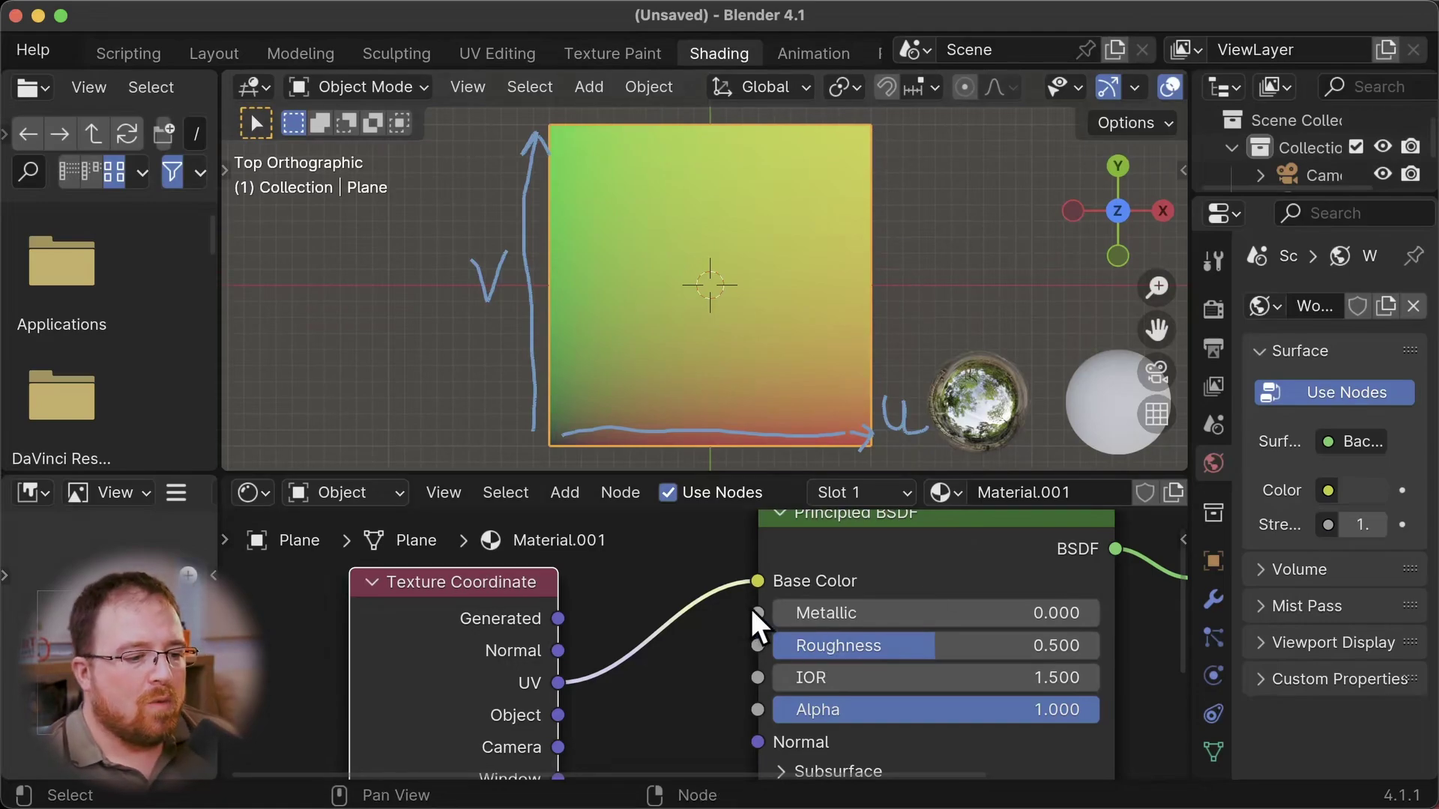
{"action": "left_click_drag", "start_coordinate": [753, 579], "coordinate": [937, 572]}
Set the Base Color to saturated yellow (hue 0.181, saturation 1.000, value 0.801)
{"action": "left_click", "coordinate": [1037, 587]}
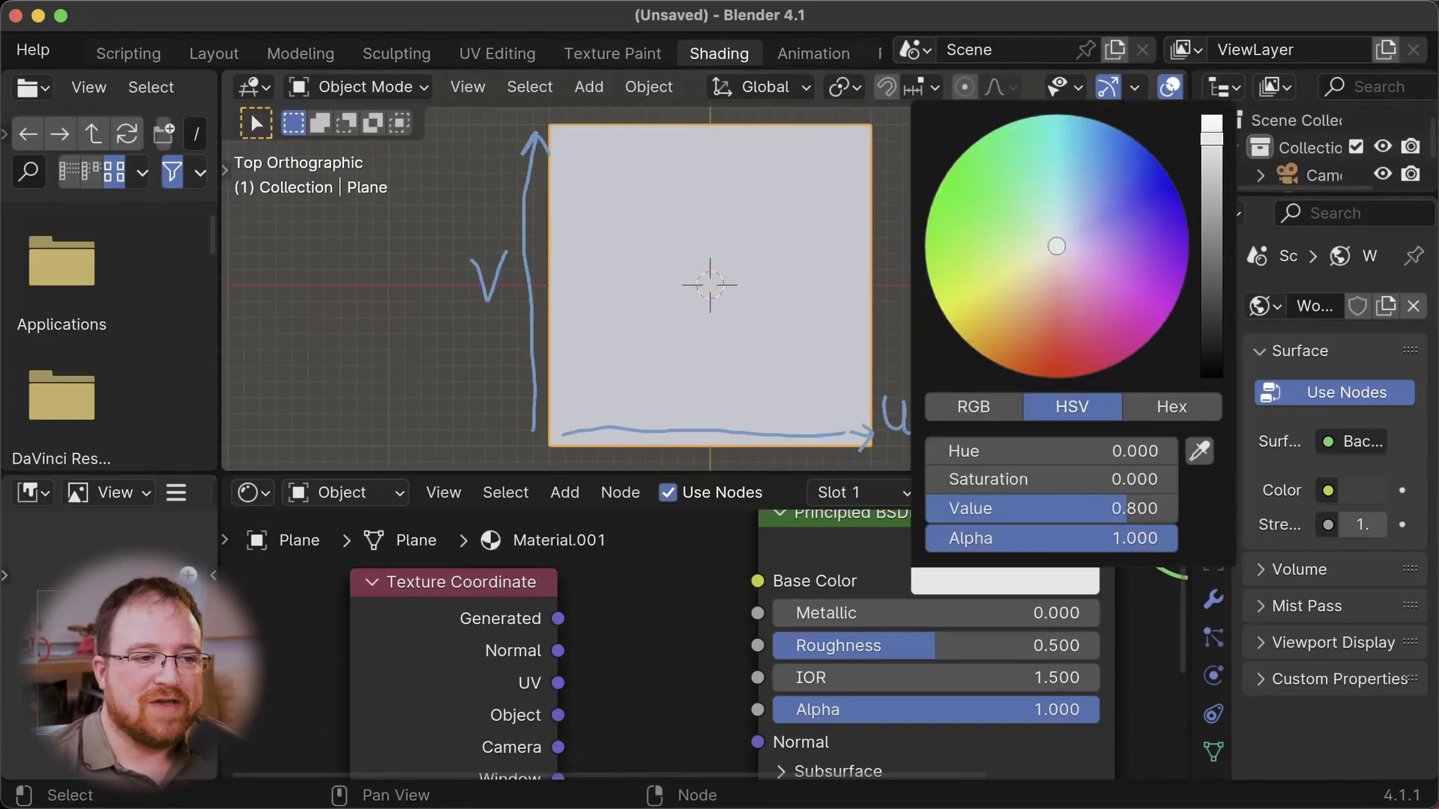
{"action": "mouse_move", "coordinate": [1060, 255]}
{"action": "left_mouse_down"}
{"action": "mouse_move", "coordinate": [959, 248]}
{"action": "mouse_move", "coordinate": [941, 182]}
{"action": "mouse_move", "coordinate": [932, 202]}
{"action": "mouse_move", "coordinate": [964, 340]}
{"action": "mouse_move", "coordinate": [1058, 378]}
{"action": "mouse_move", "coordinate": [940, 311]}
{"action": "left_mouse_up"}
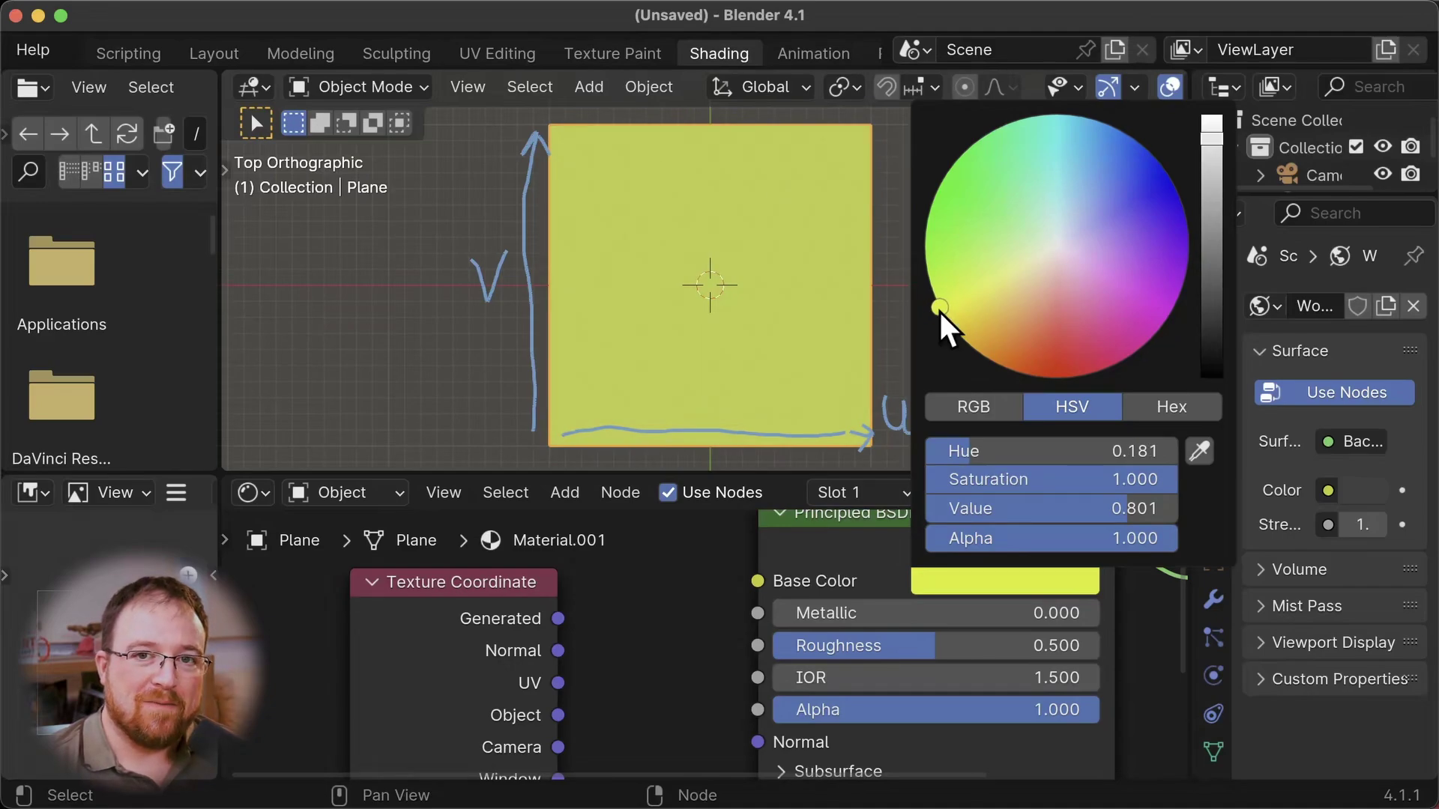